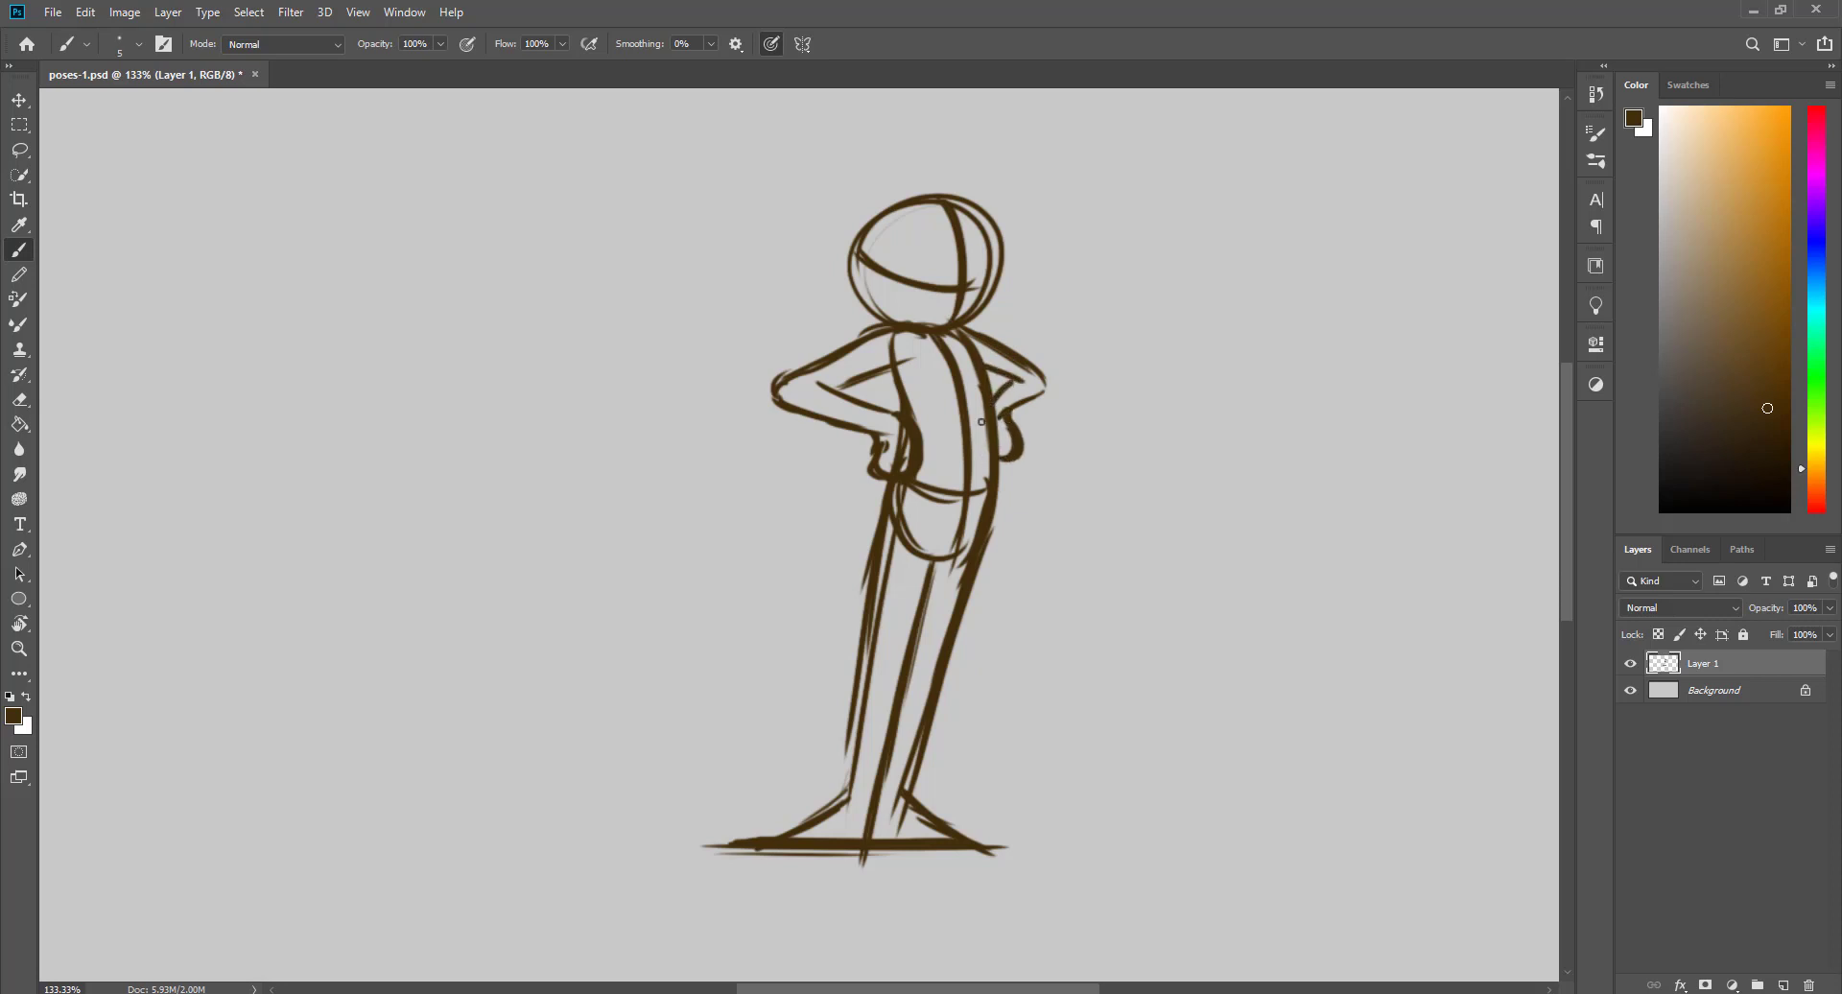
- Hatch the far arm of the standing figure and save the document
mouse_move(992, 352)
mouse_down()
mouse_move(1007, 454)
mouse_move(1019, 427)
mouse_move(960, 376)
mouse_up()
key(ctrl+s)
drag(837, 276, 928, 287)
- Lasso the standing figure, move it to the right side of the canvas, enlarge it proportionally and deselect
drag(1054, 370, 979, 371)
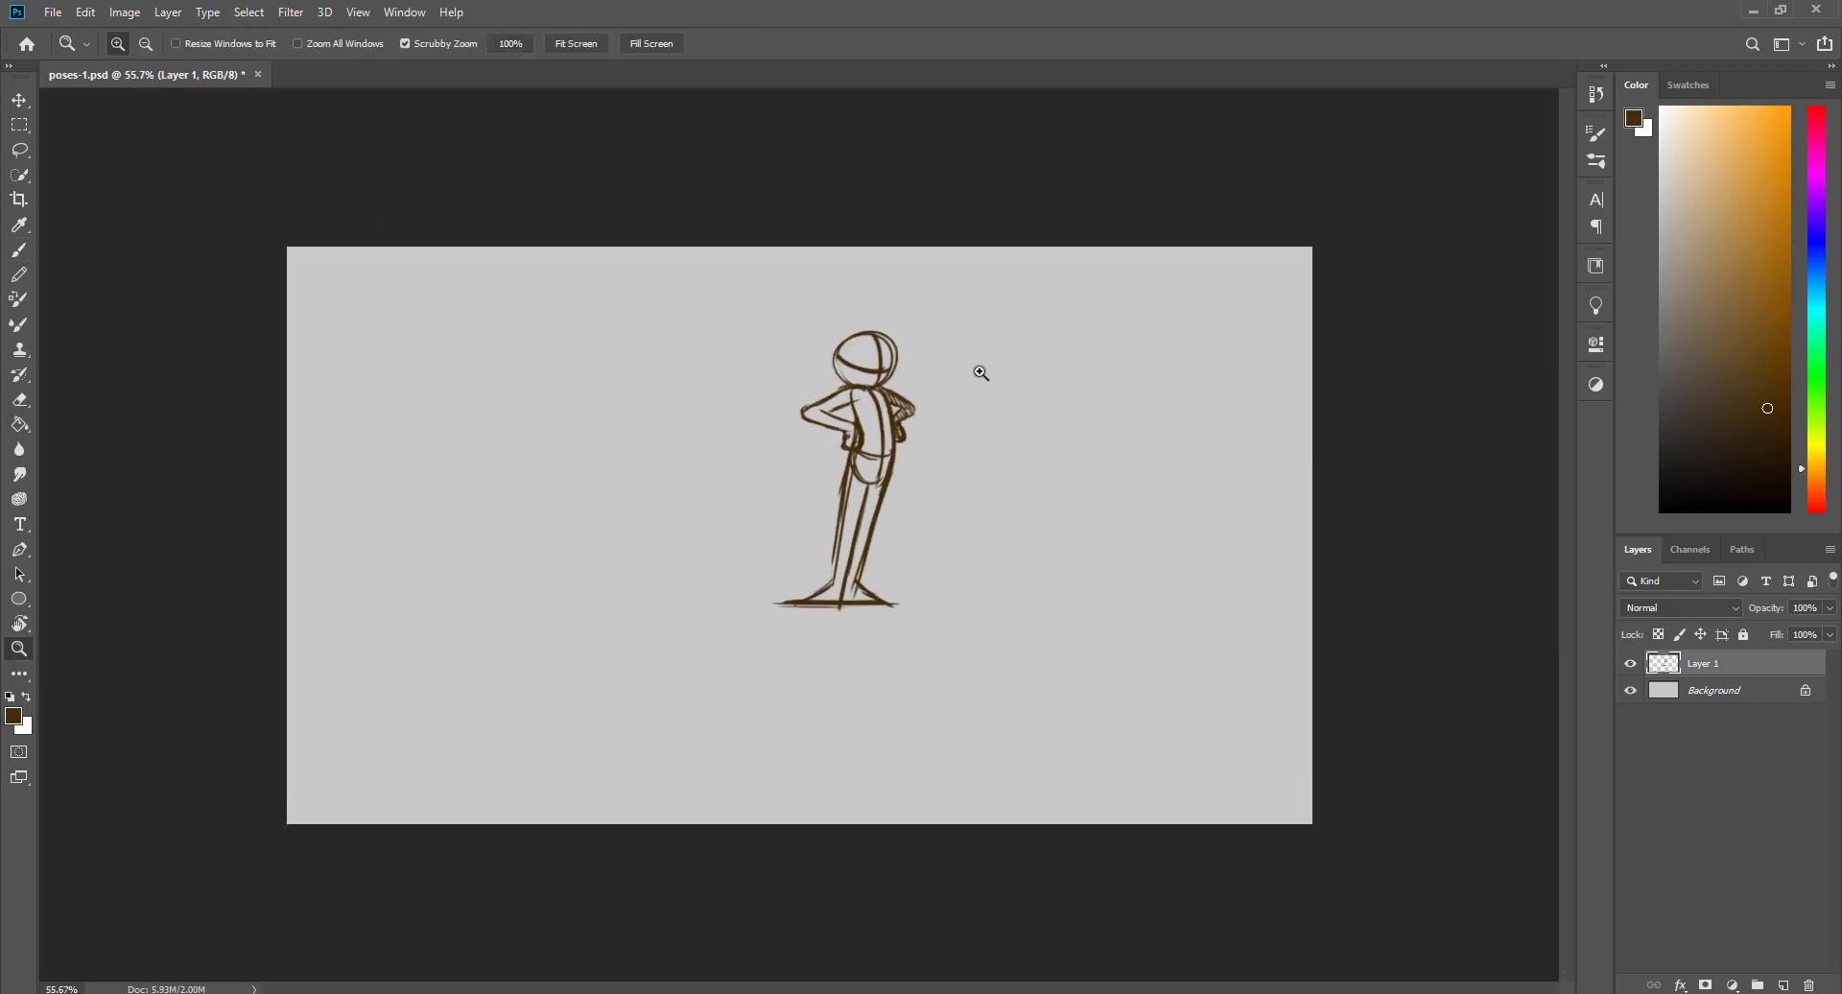
key(l)
mouse_move(790, 309)
mouse_down()
mouse_move(933, 579)
mouse_move(740, 451)
mouse_up()
click(761, 416)
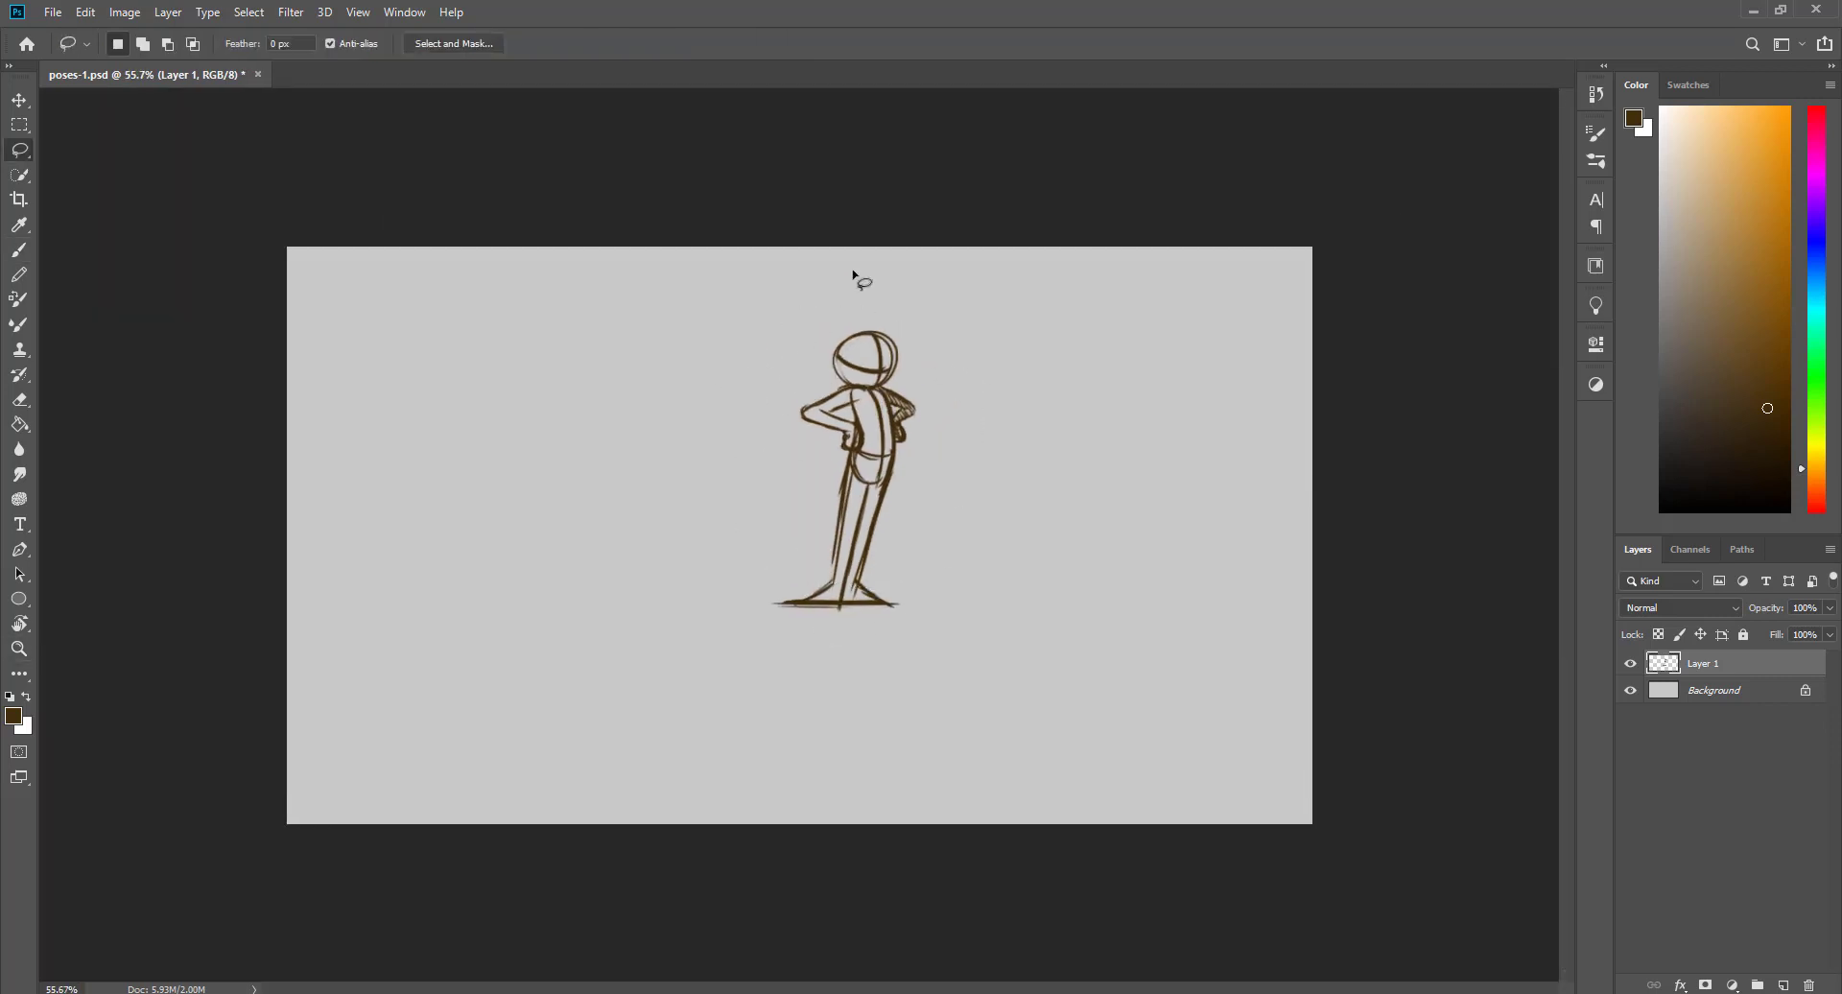
drag(861, 307, 902, 312)
key(d)
mouse_move(907, 286)
mouse_down()
mouse_move(772, 355)
mouse_move(888, 658)
mouse_move(761, 308)
mouse_up()
click(687, 326)
key(x)
key(ctrl+t)
drag(931, 478, 1190, 453)
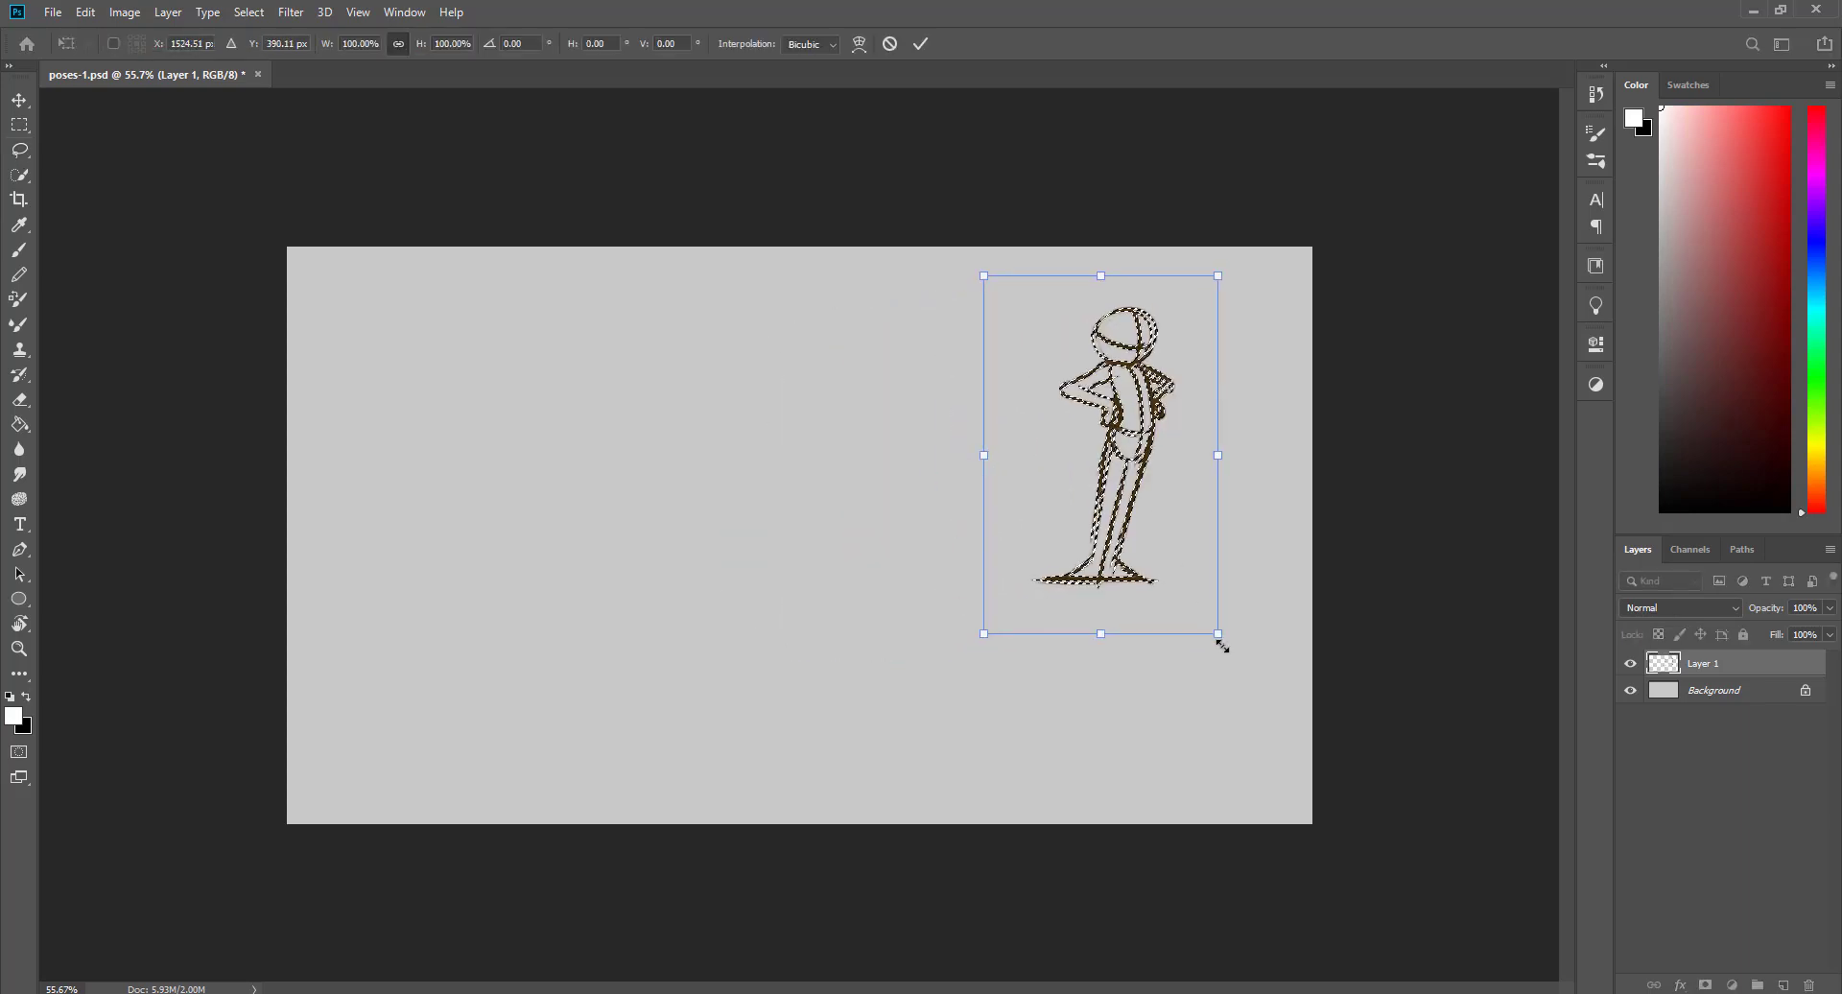
drag(1220, 637, 1324, 798)
key(Return)
key(ctrl+d)
key(x)
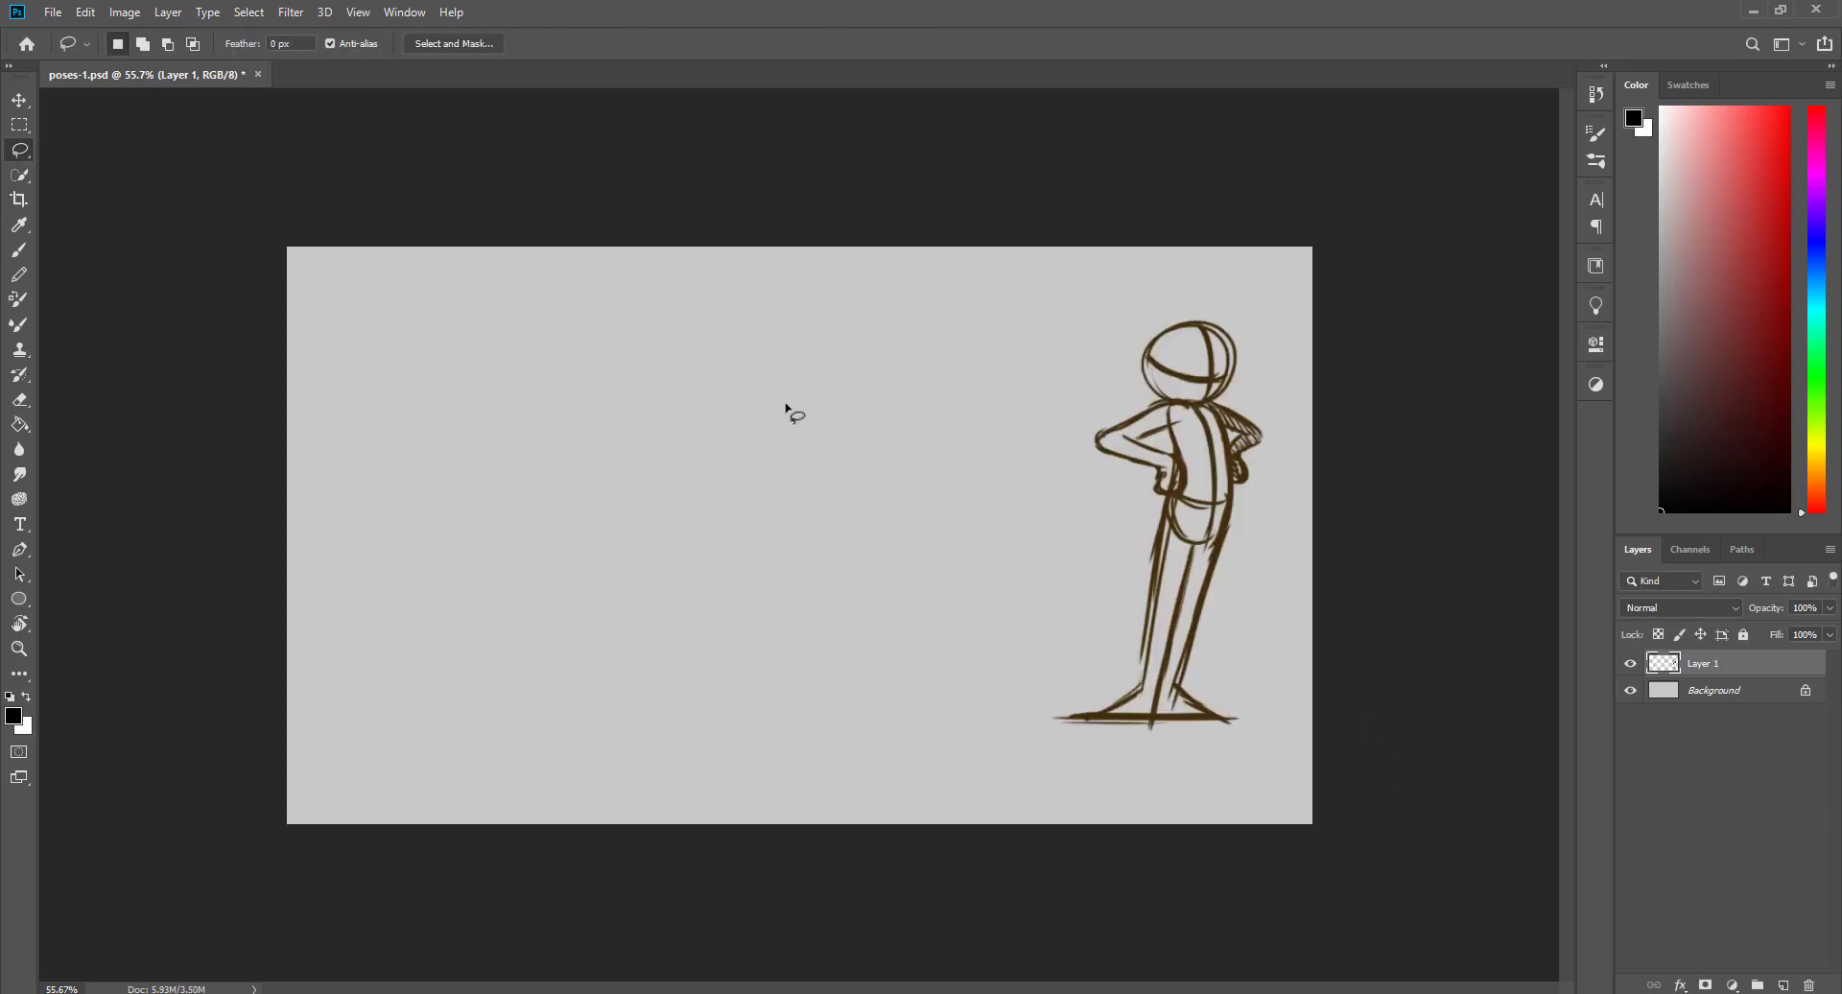
- Set the Brush colour to dark brown and add a new empty layer above the standing figure's layer
key(b)
drag(1813, 491, 1812, 464)
click(1750, 401)
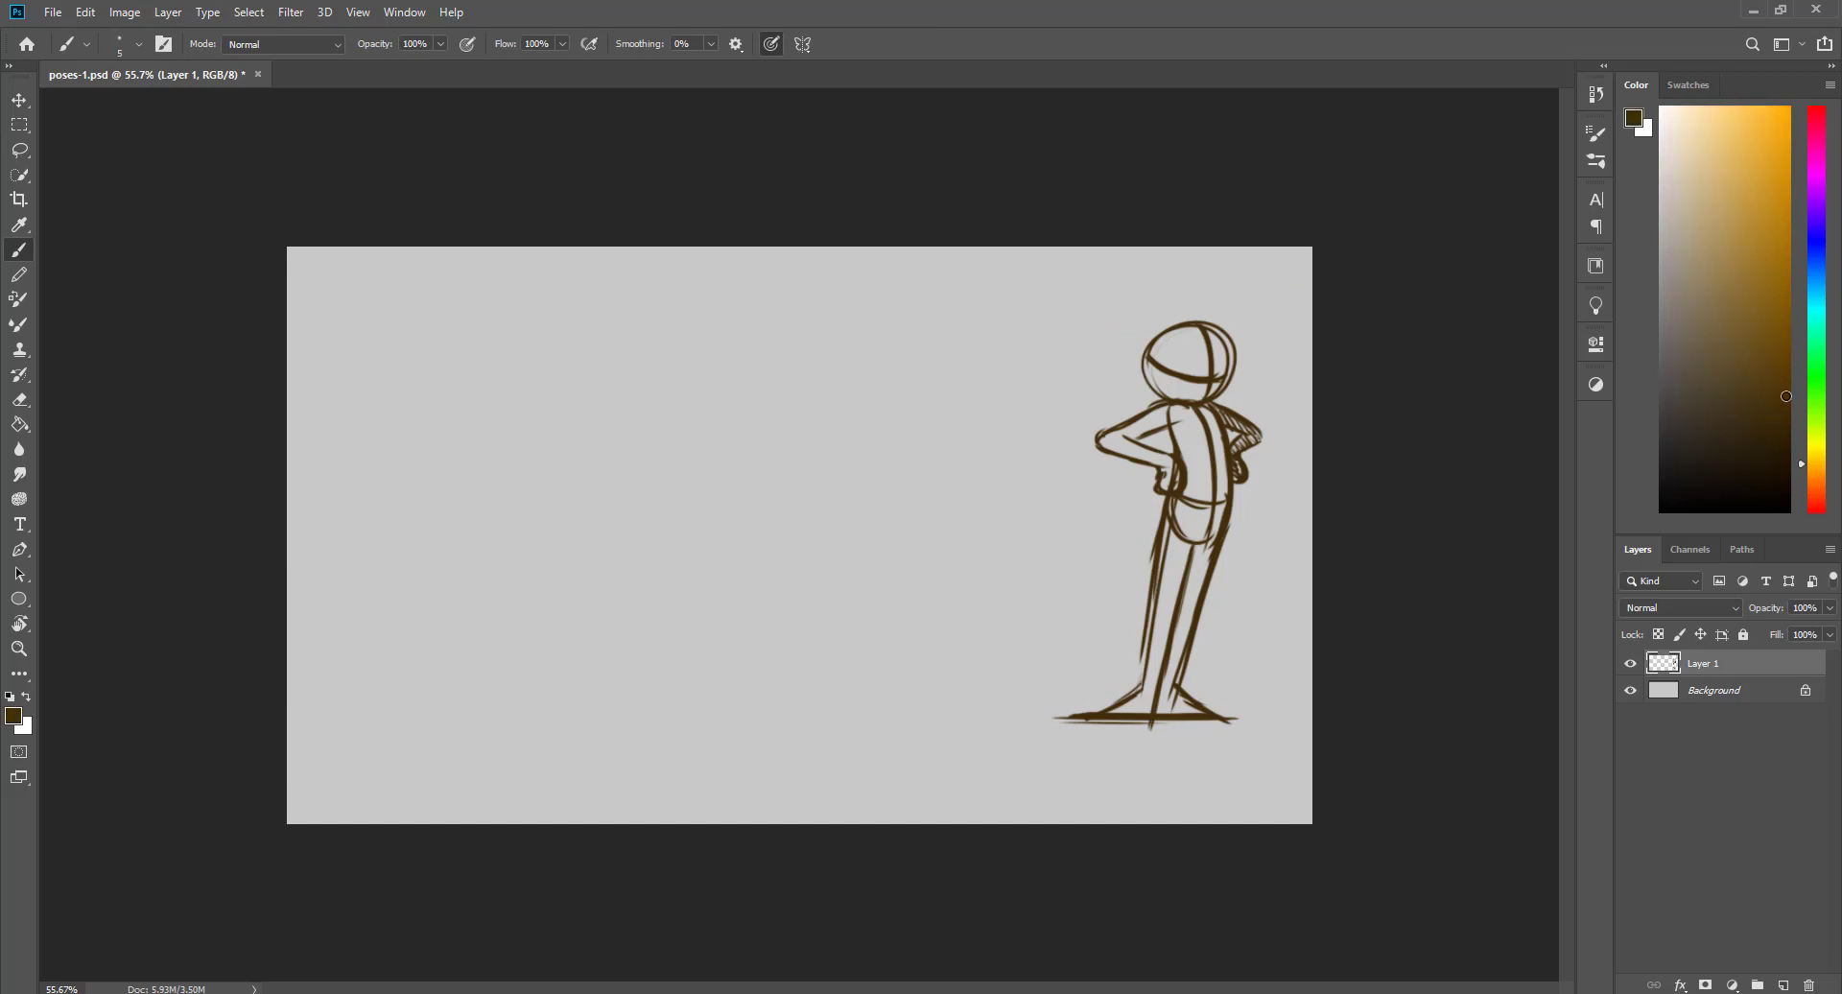
click(1783, 984)
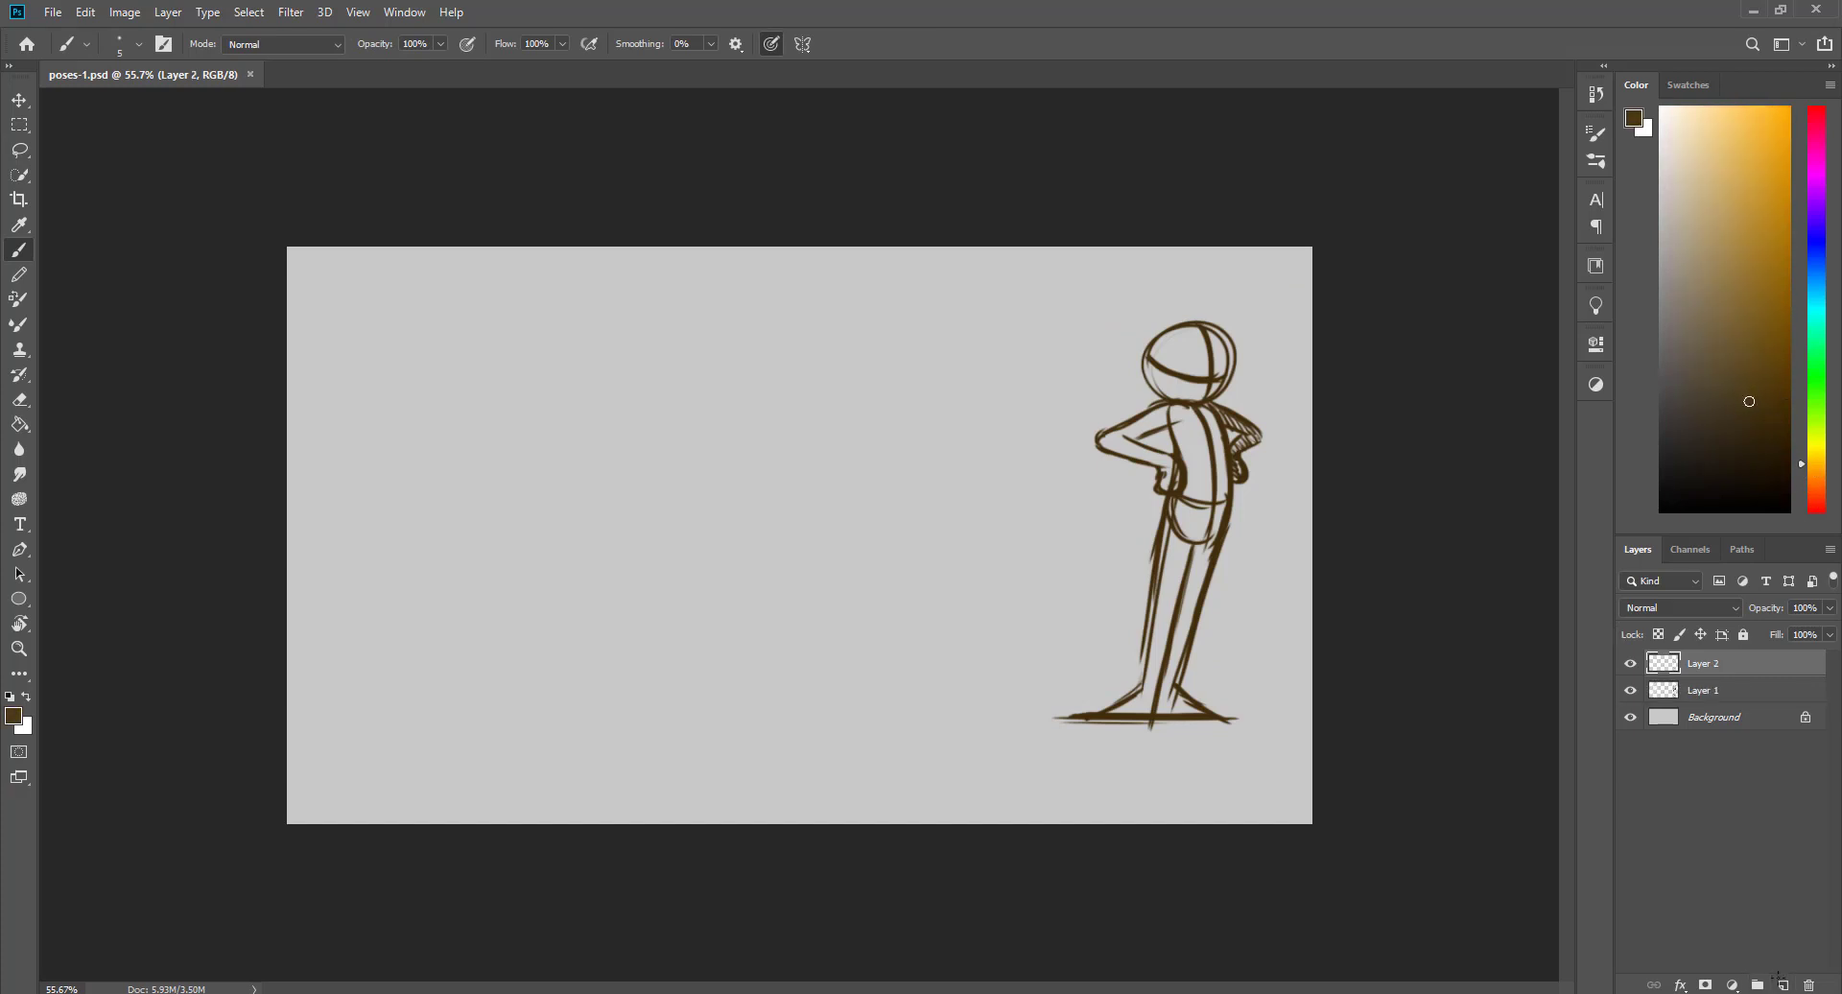
click(1171, 453)
click(1672, 693)
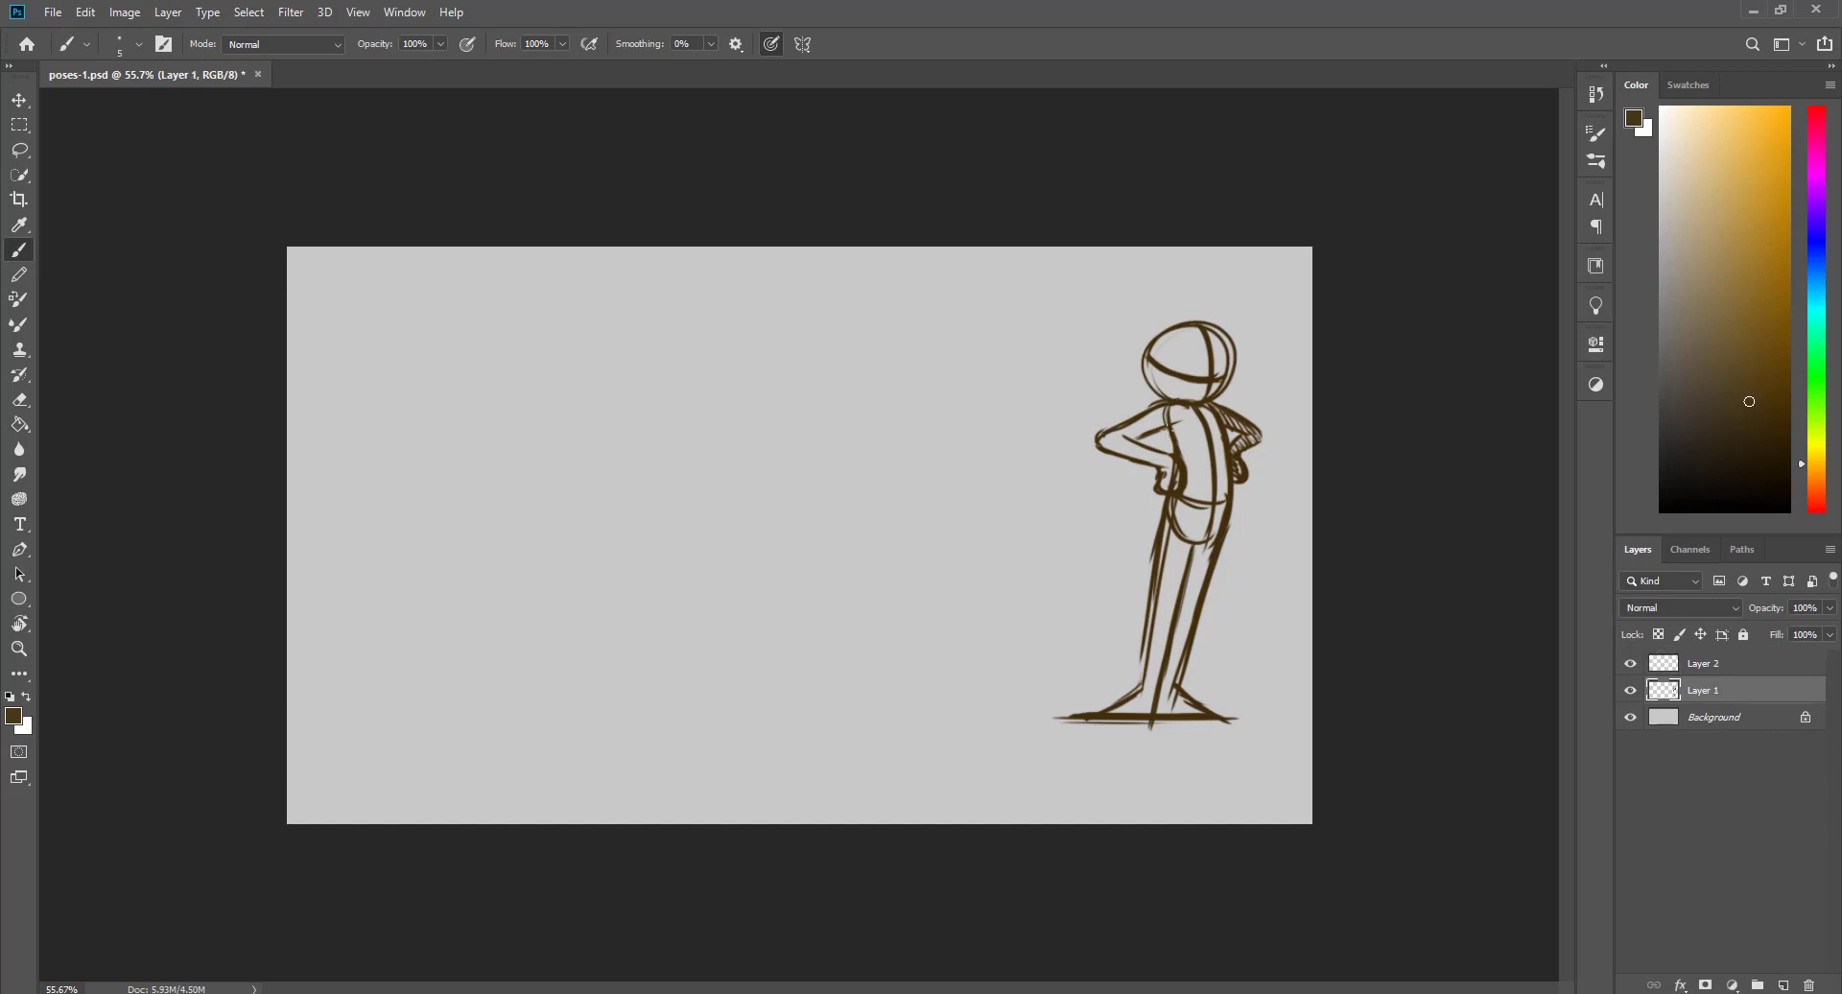
drag(1162, 542, 1143, 667)
click(1669, 665)
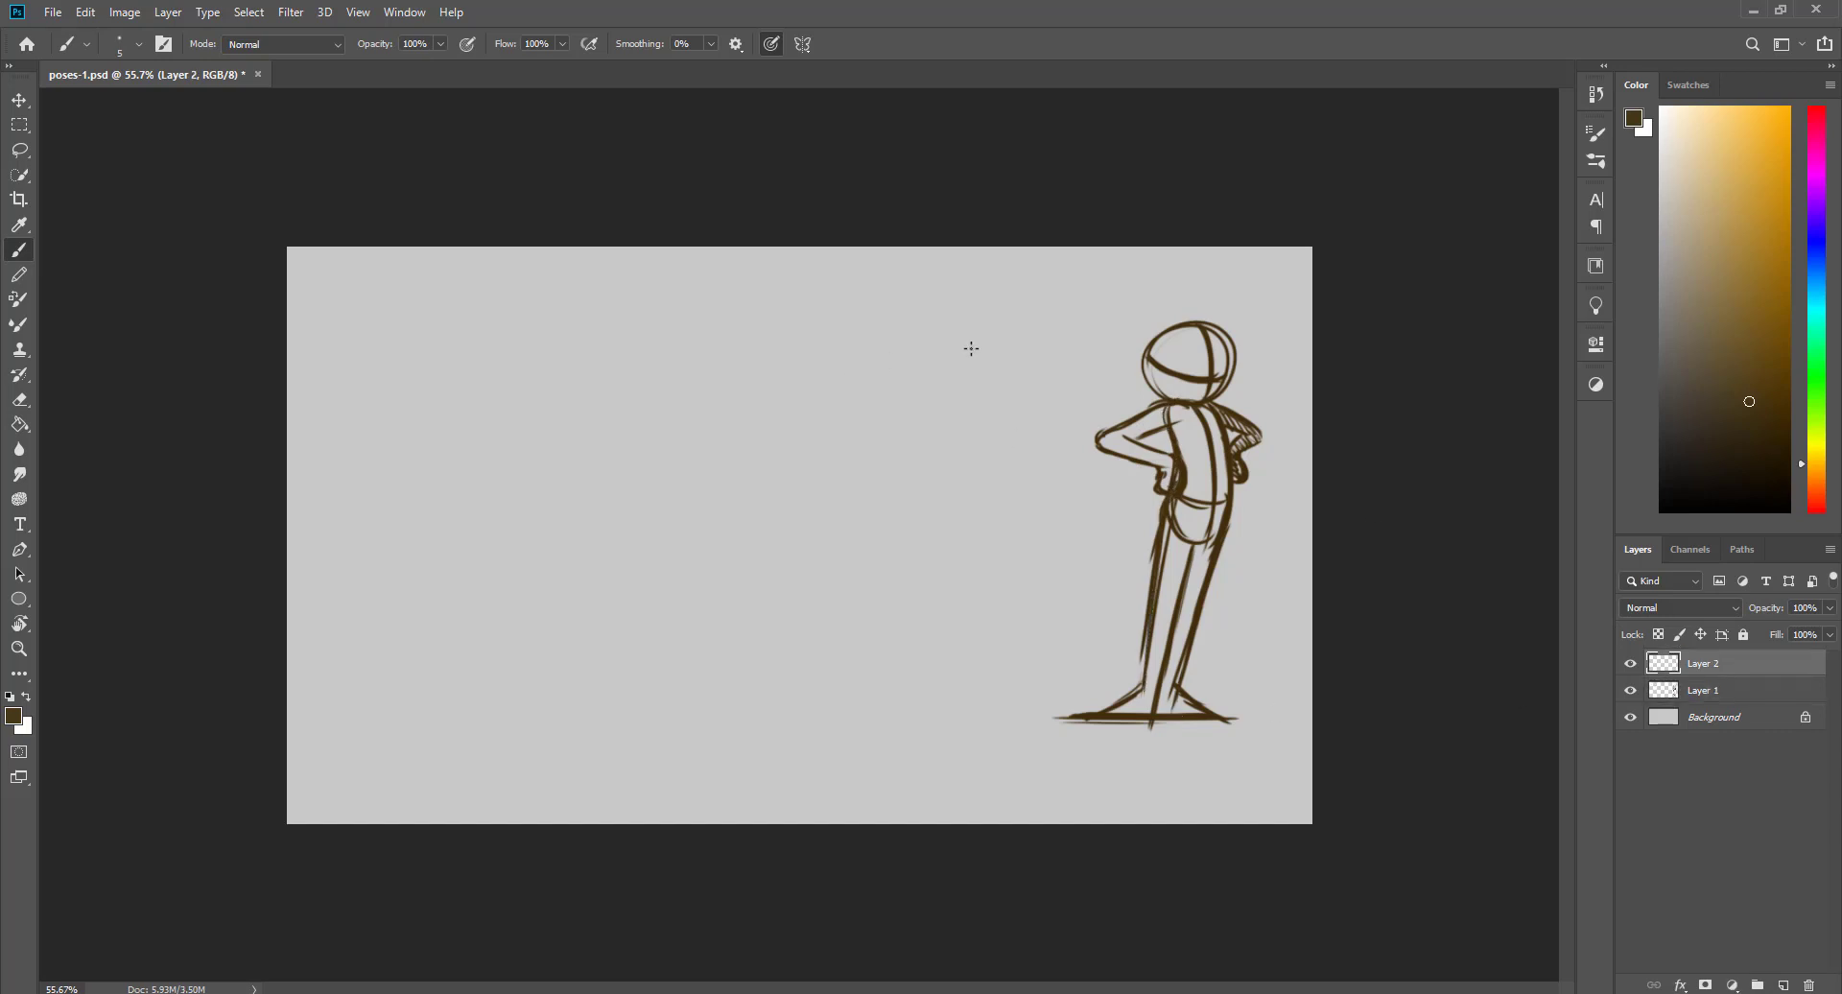
- Sketch the head, curved back and near leg of a crouching figure in the left half of the canvas
scroll(692, 369, up, 3)
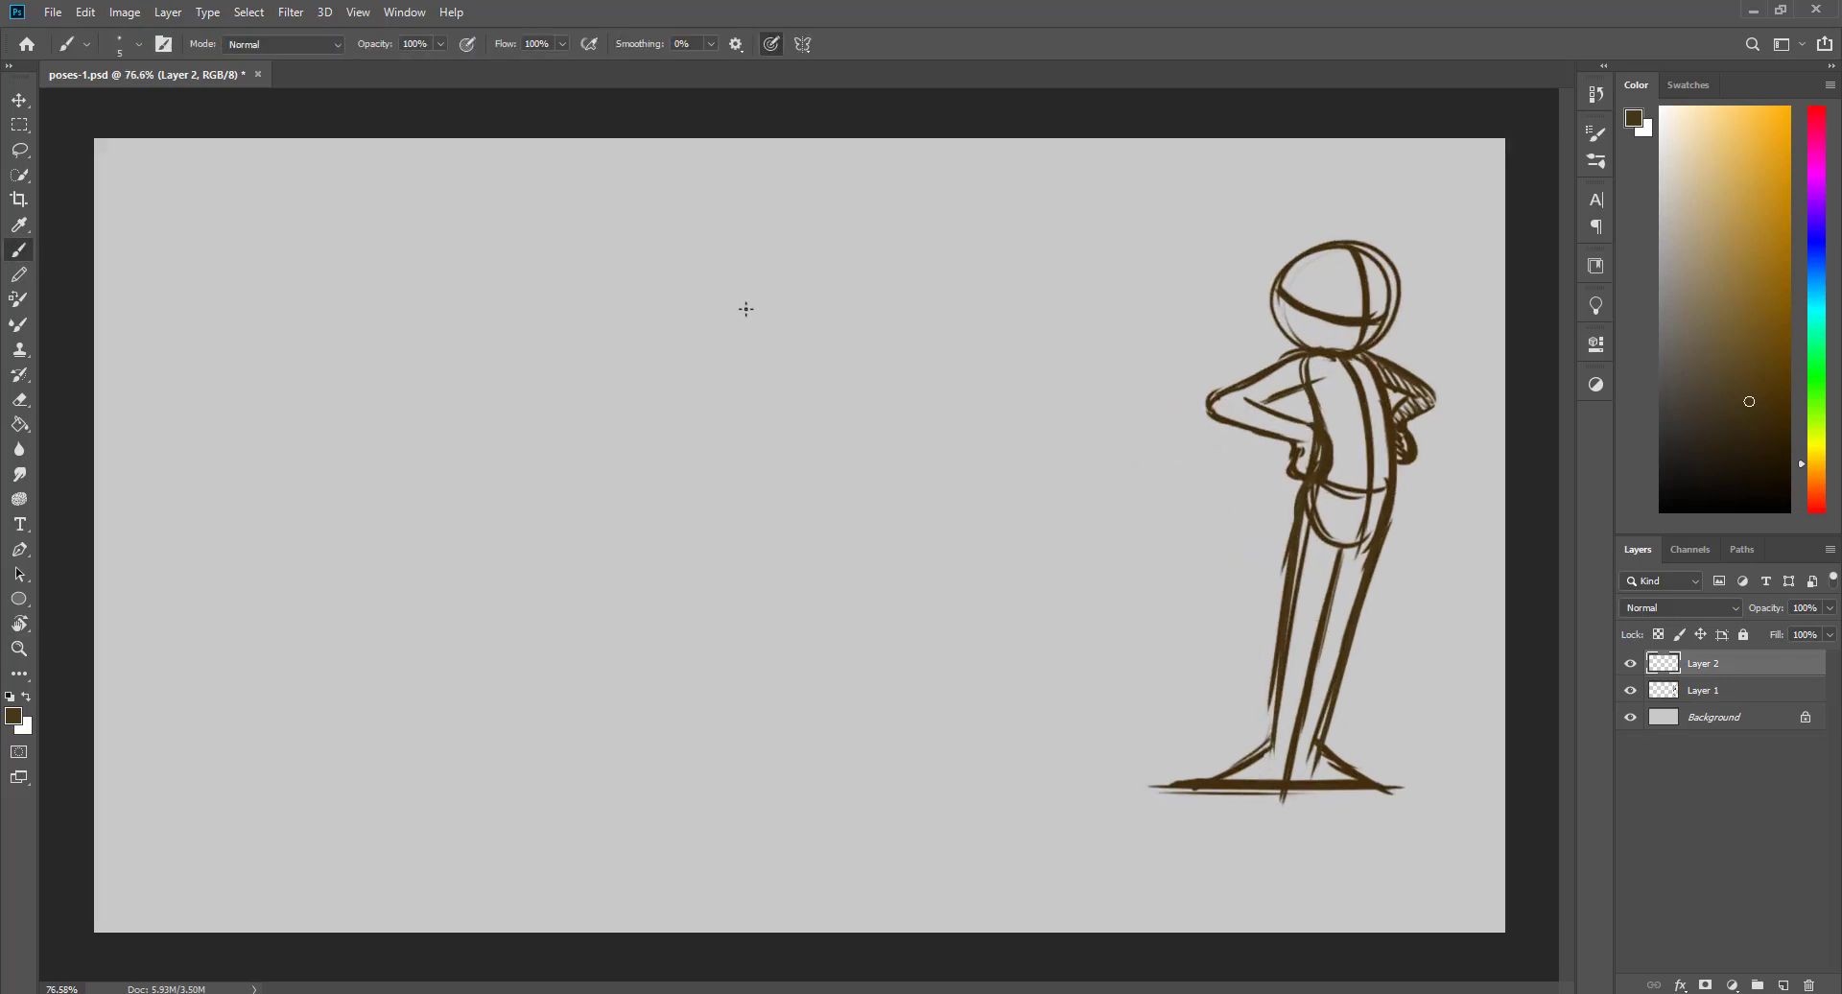
mouse_move(746, 308)
mouse_down()
mouse_move(726, 377)
mouse_move(746, 322)
mouse_move(712, 347)
mouse_move(763, 384)
mouse_up()
mouse_move(705, 347)
mouse_down()
mouse_move(777, 353)
mouse_move(700, 368)
mouse_move(636, 427)
mouse_move(680, 494)
mouse_move(622, 446)
mouse_move(645, 489)
mouse_move(679, 526)
mouse_up()
mouse_move(672, 465)
mouse_down()
mouse_move(678, 572)
mouse_move(711, 589)
mouse_up()
mouse_move(659, 497)
mouse_down()
mouse_move(632, 588)
mouse_move(705, 587)
mouse_move(628, 586)
mouse_move(725, 588)
mouse_up()
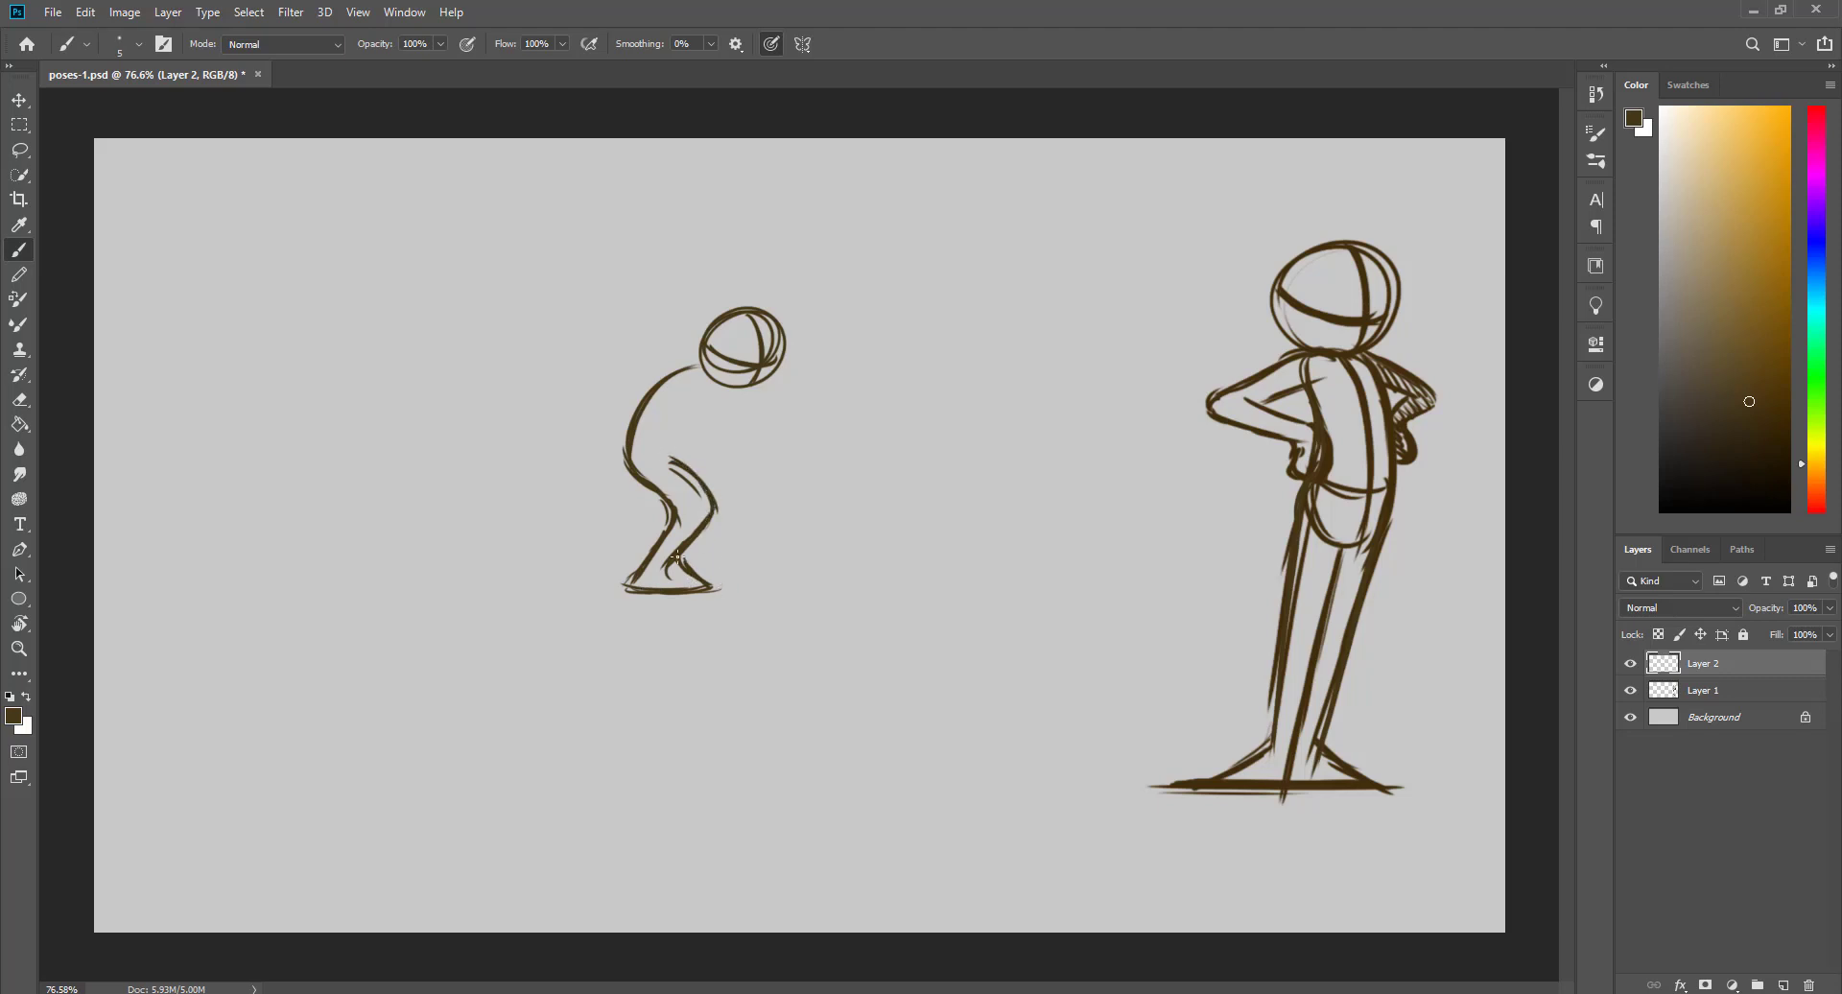
- Sketch the crouching figure's belly line and far leg with its foot, and reinforce the leg contours
mouse_move(731, 388)
mouse_down()
mouse_move(692, 481)
mouse_move(665, 482)
mouse_move(692, 463)
mouse_move(645, 488)
mouse_up()
mouse_move(715, 384)
mouse_down()
mouse_move(699, 457)
mouse_move(739, 557)
mouse_up()
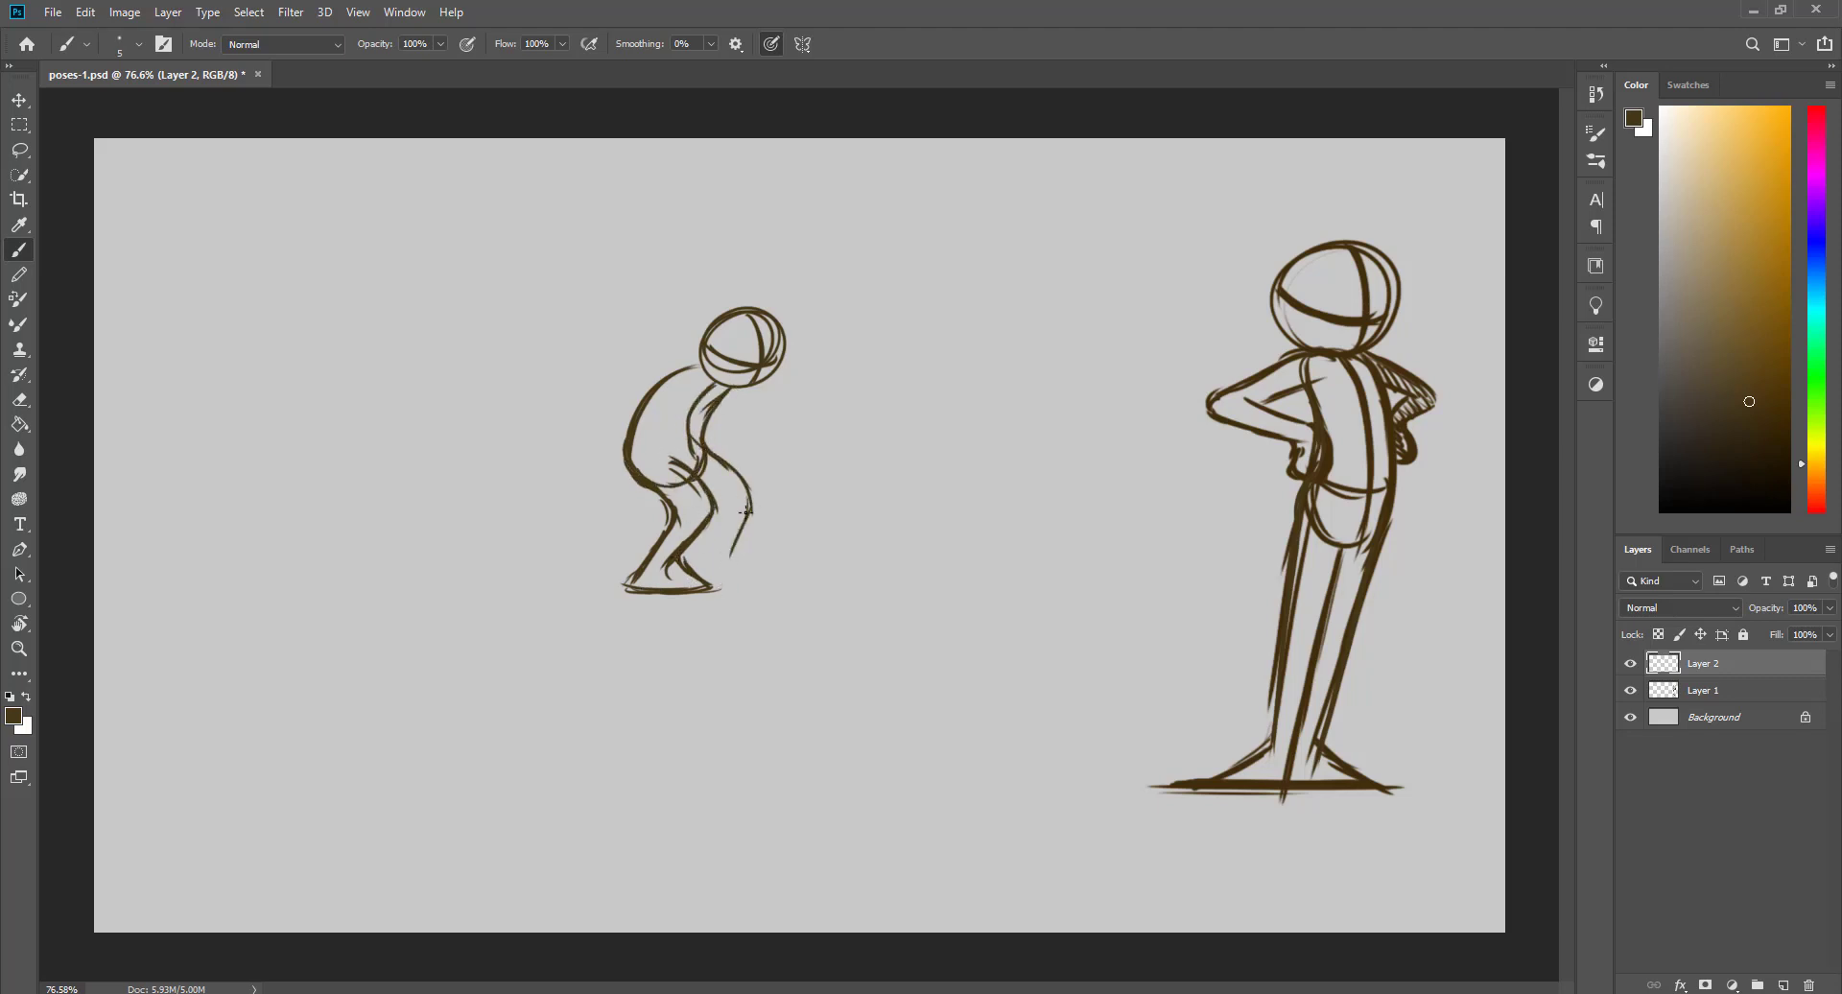
drag(715, 453, 760, 568)
mouse_move(711, 551)
mouse_down()
mouse_move(718, 529)
mouse_move(706, 566)
mouse_up()
drag(745, 549, 768, 562)
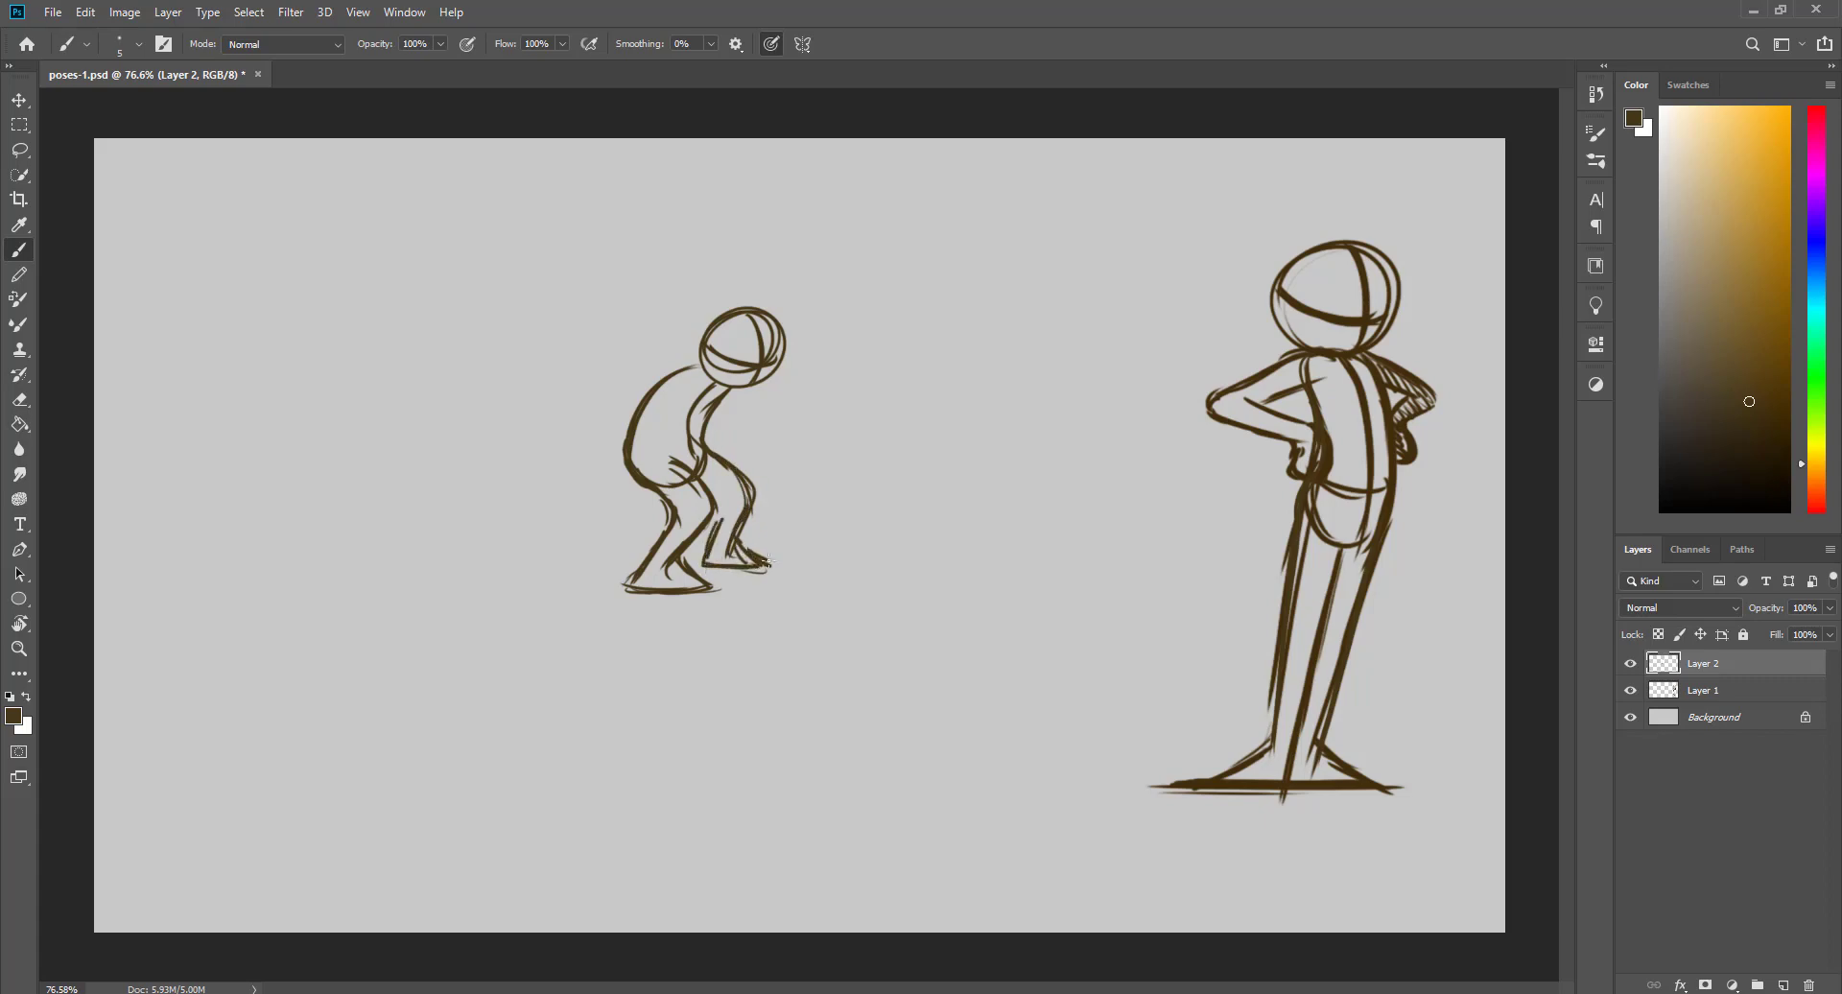
mouse_move(726, 502)
mouse_down()
mouse_move(737, 561)
mouse_move(672, 458)
mouse_move(677, 560)
mouse_up()
drag(637, 467, 671, 500)
drag(672, 511, 657, 537)
- Sketch both arms of the crouching figure bent up with the hands clutching the head, hatching the far arm
mouse_move(697, 390)
mouse_down()
mouse_move(721, 427)
mouse_move(747, 395)
mouse_move(734, 439)
mouse_up()
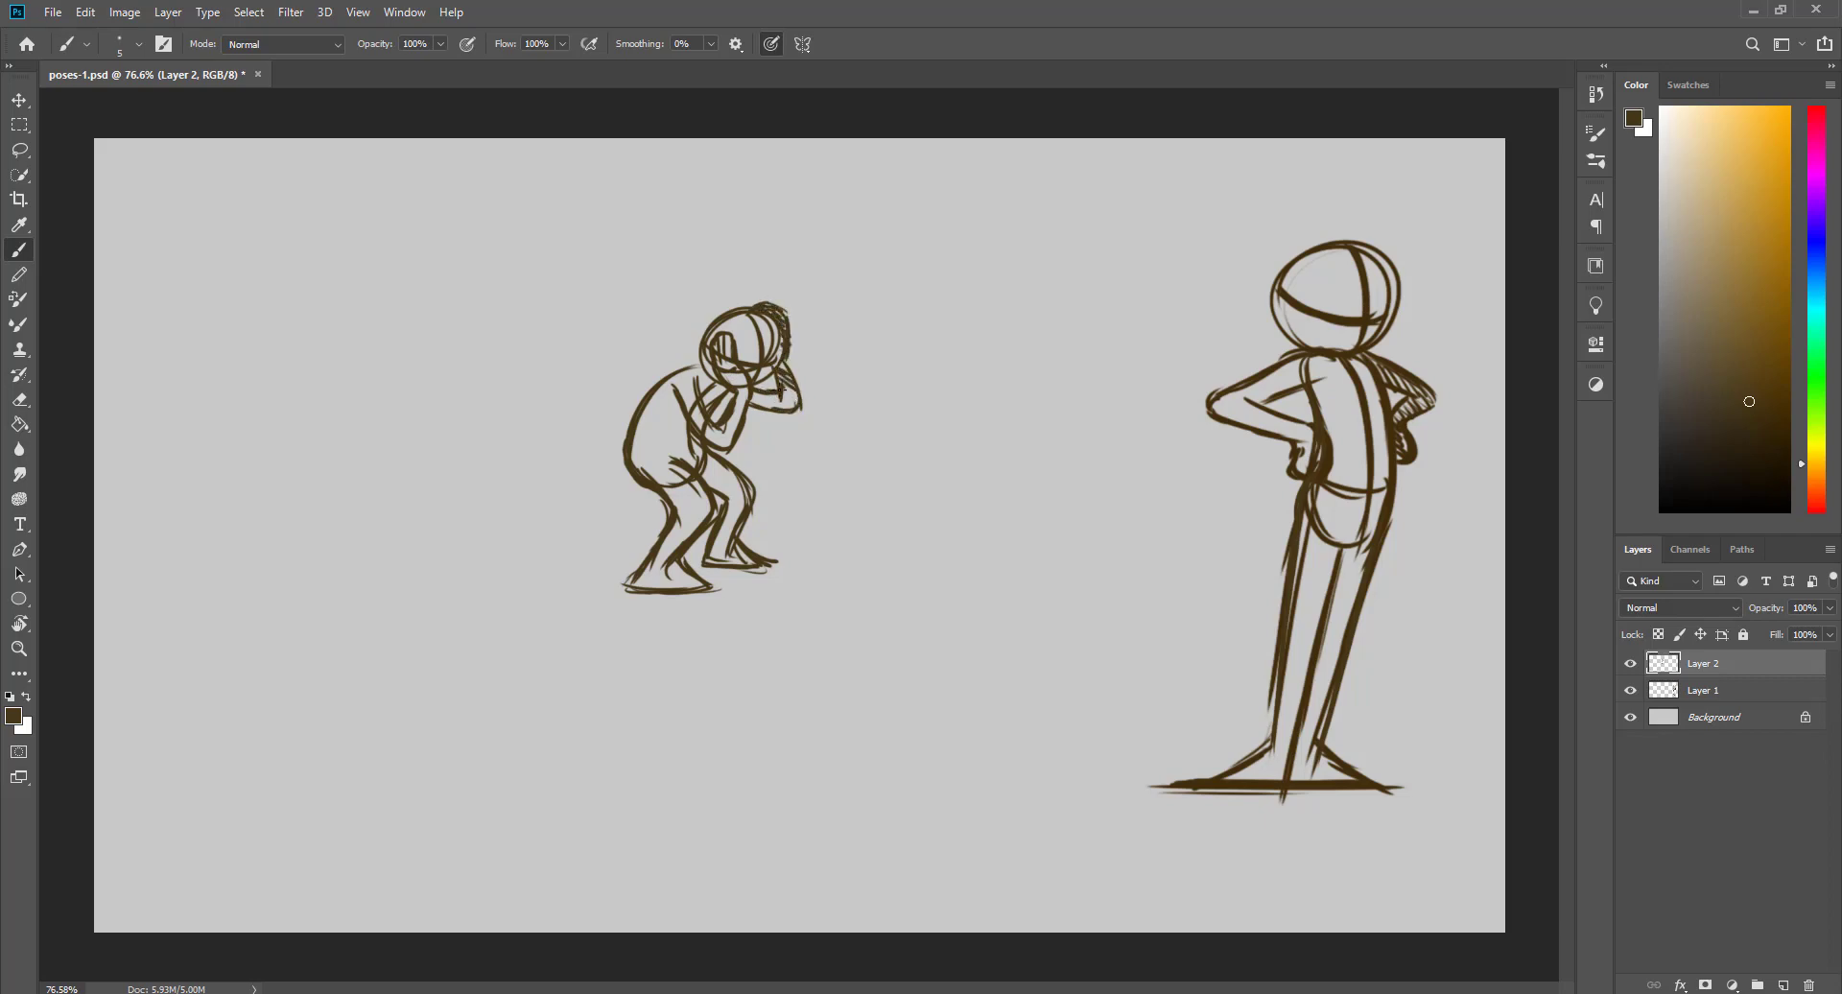
mouse_move(779, 387)
mouse_down()
mouse_move(697, 368)
mouse_move(637, 419)
mouse_up()
- Enlarge the crouching figure with Free Transform and move it to the upper-left corner of the canvas
scroll(695, 576, down, 3)
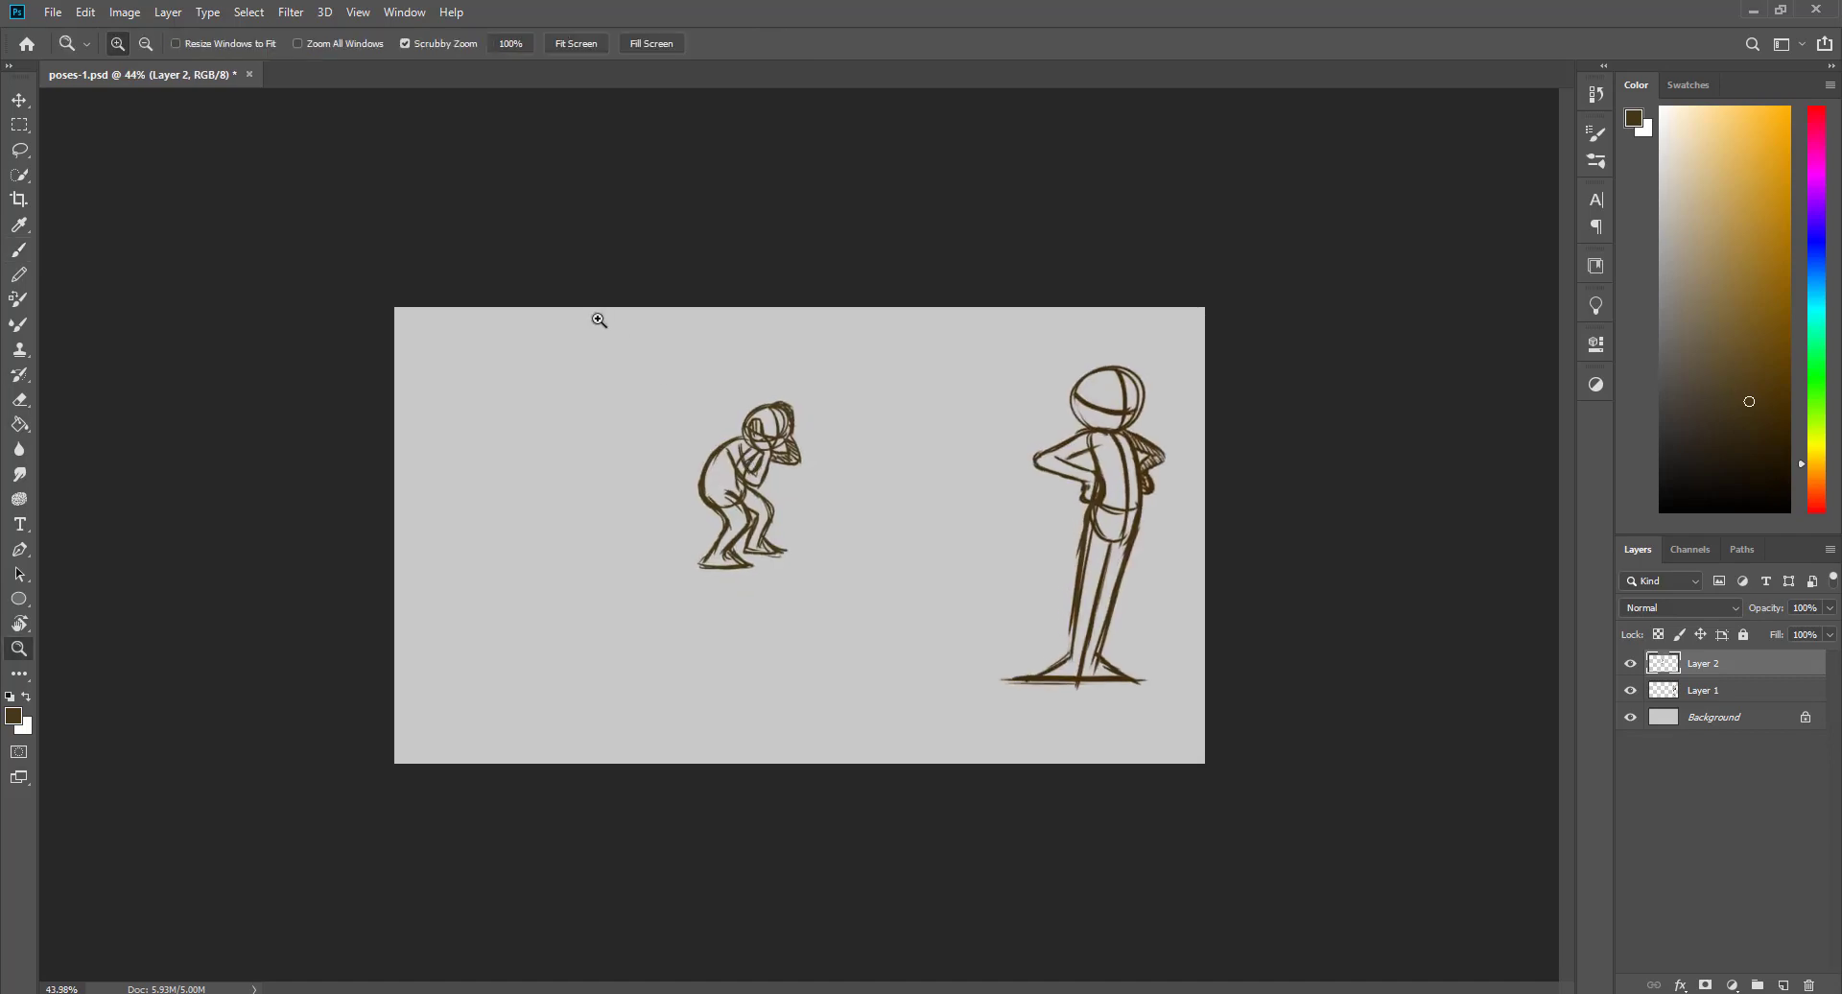
key(ctrl+t)
drag(802, 570, 867, 675)
drag(738, 536, 451, 459)
key(Return)
key(b)
- Add a new layer and sketch the head and arched torso of a third figure in the middle of the canvas
click(1784, 985)
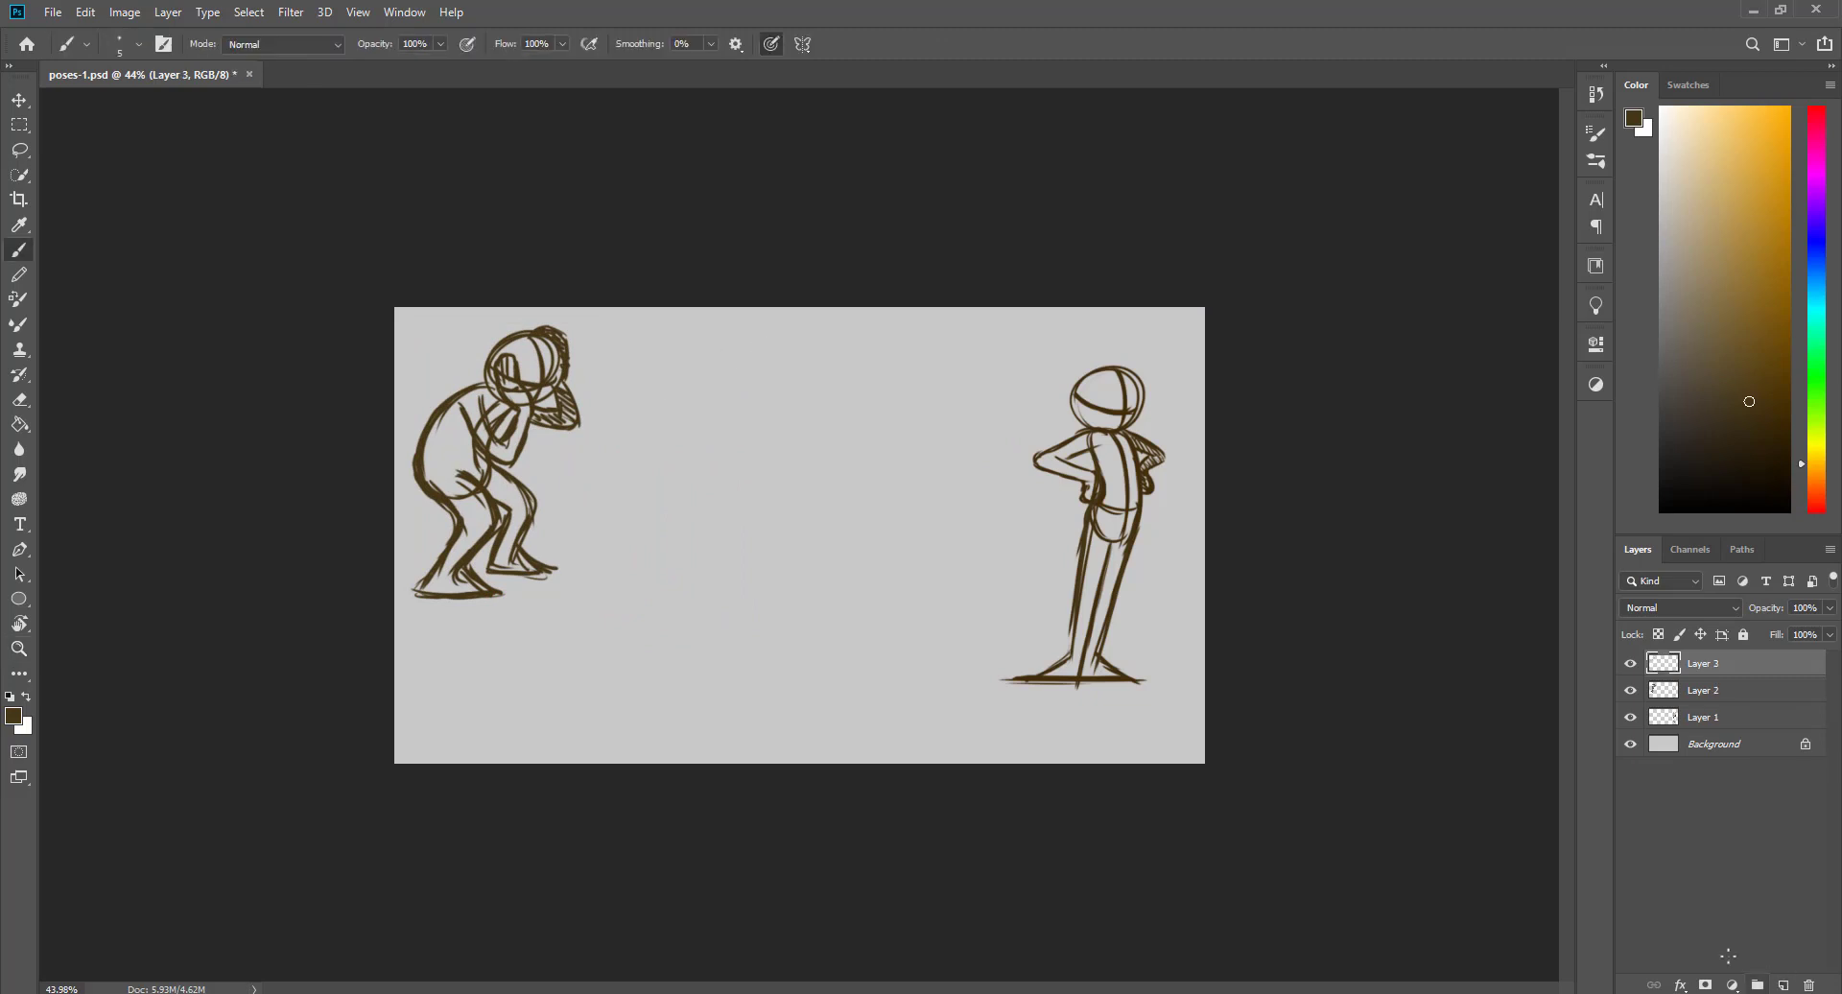
key(z)
mouse_move(846, 508)
mouse_down()
mouse_move(896, 513)
mouse_move(779, 347)
mouse_move(700, 346)
mouse_up()
key(b)
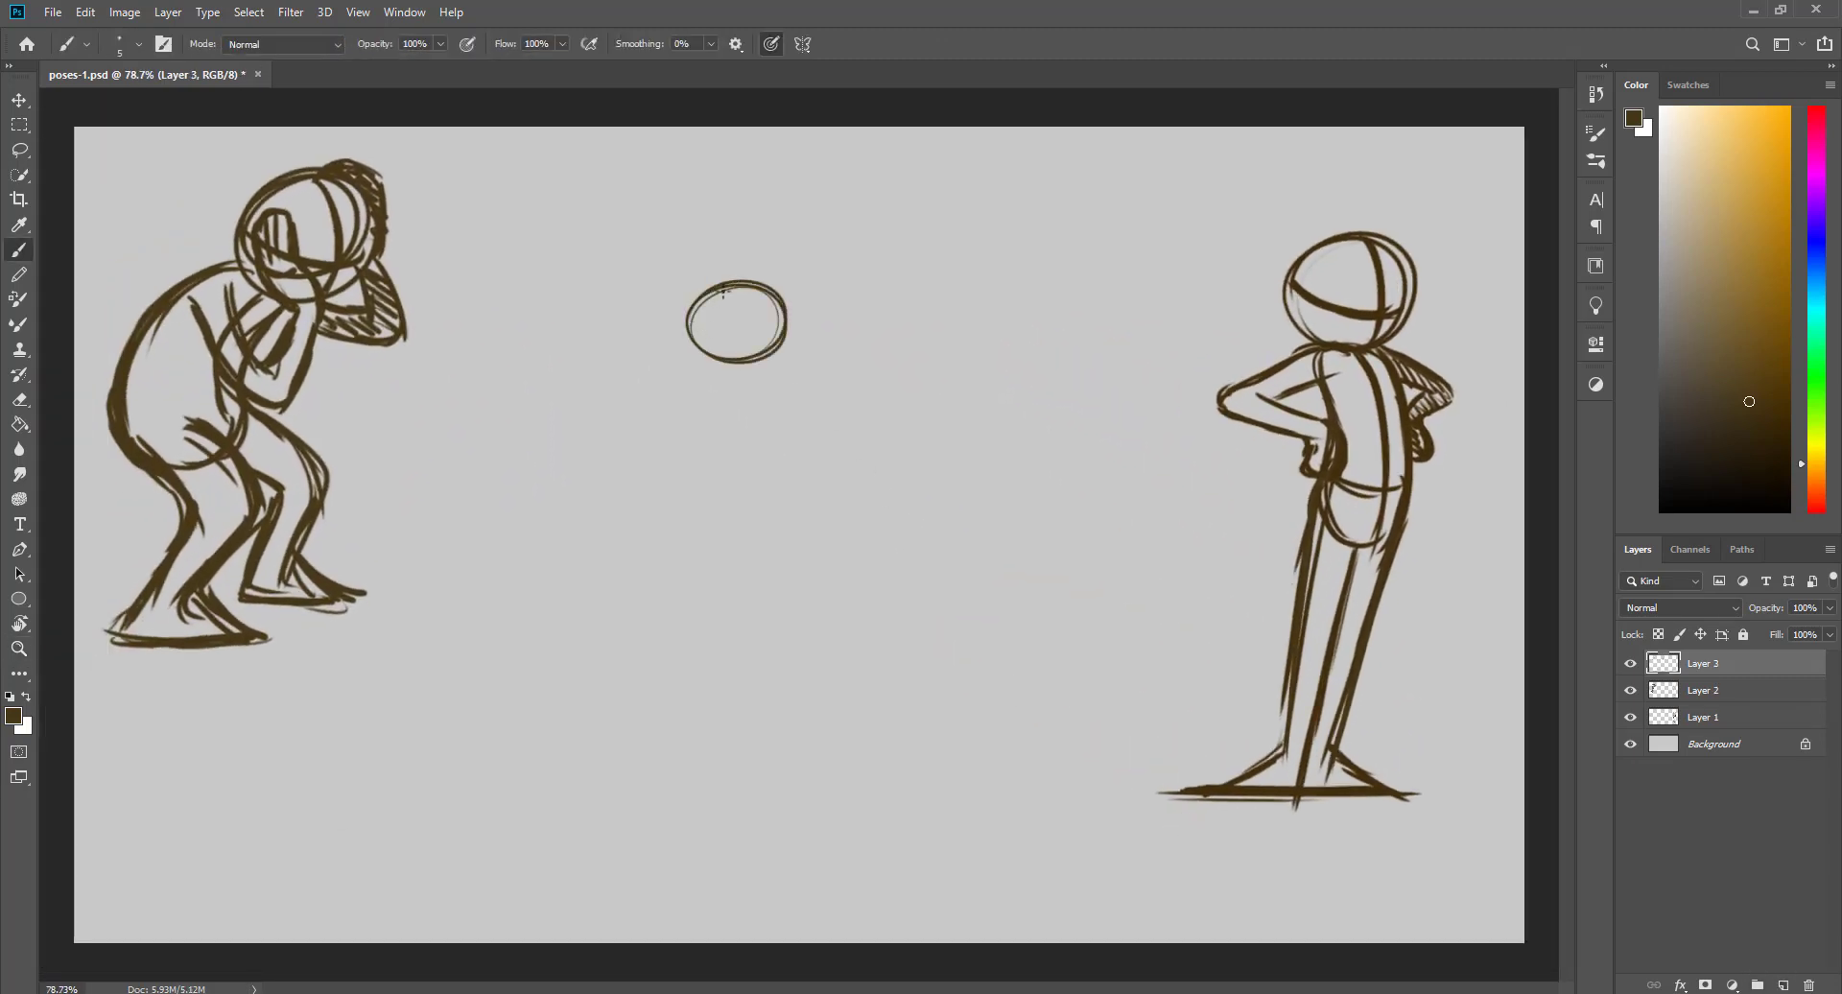
mouse_move(725, 281)
mouse_down()
mouse_move(787, 298)
mouse_move(701, 343)
mouse_move(762, 348)
mouse_move(817, 488)
mouse_move(808, 401)
mouse_move(779, 440)
mouse_up()
mouse_move(784, 341)
mouse_down()
mouse_move(769, 424)
mouse_move(744, 375)
mouse_move(803, 375)
mouse_move(831, 425)
mouse_move(840, 470)
mouse_up()
drag(827, 394, 833, 502)
mouse_move(772, 413)
mouse_down()
mouse_move(764, 477)
mouse_move(789, 520)
mouse_up()
- Sketch the third figure's two spread legs and feet below the pelvis
mouse_move(761, 476)
mouse_down()
mouse_move(809, 515)
mouse_move(821, 499)
mouse_move(698, 679)
mouse_up()
drag(837, 479, 802, 606)
drag(831, 543, 818, 684)
mouse_move(831, 480)
mouse_down()
mouse_move(799, 693)
mouse_move(859, 710)
mouse_up()
drag(857, 710, 782, 708)
drag(801, 504, 707, 692)
drag(766, 567, 713, 715)
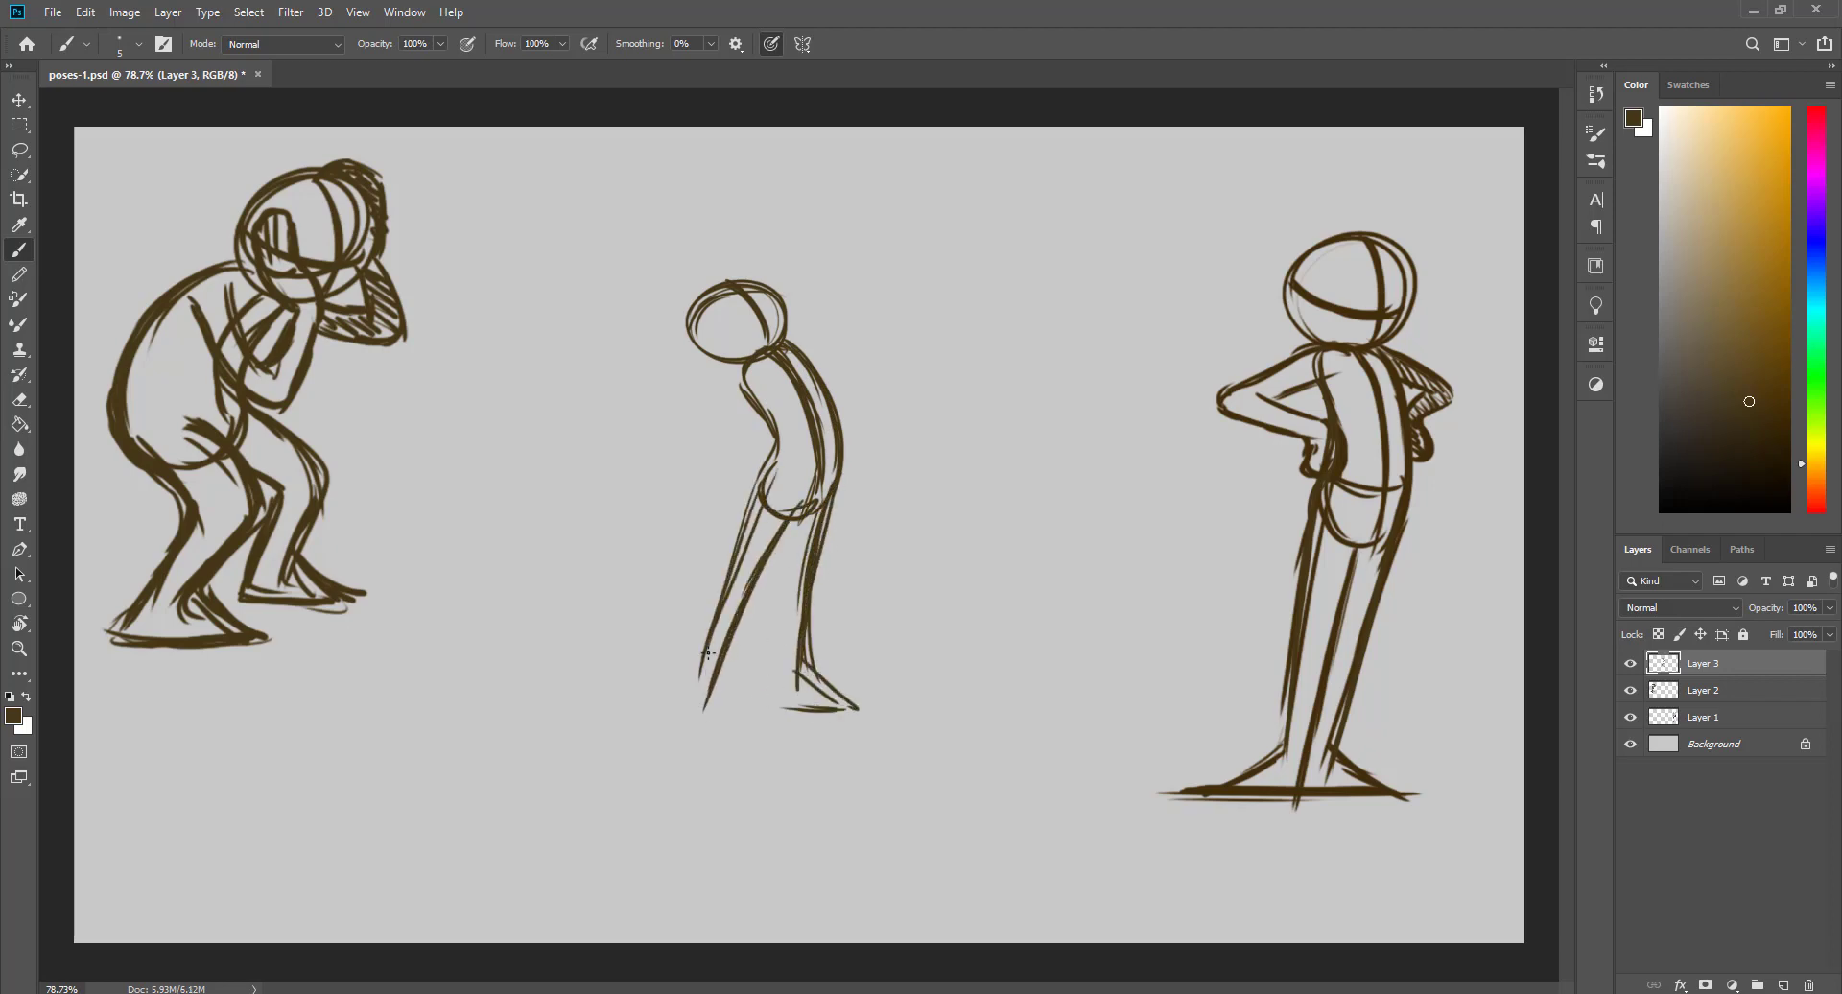
mouse_move(706, 653)
mouse_down()
mouse_move(658, 709)
mouse_move(724, 722)
mouse_up()
mouse_move(793, 524)
mouse_down()
mouse_move(774, 699)
mouse_move(861, 707)
mouse_up()
drag(860, 710, 774, 709)
mouse_move(774, 709)
mouse_down()
mouse_move(824, 687)
mouse_move(854, 707)
mouse_move(769, 674)
mouse_move(887, 708)
mouse_up()
- Erase the third figure's right-hand foot, redraw it with the lower leg and add a ground line under both feet
key(e)
key(b)
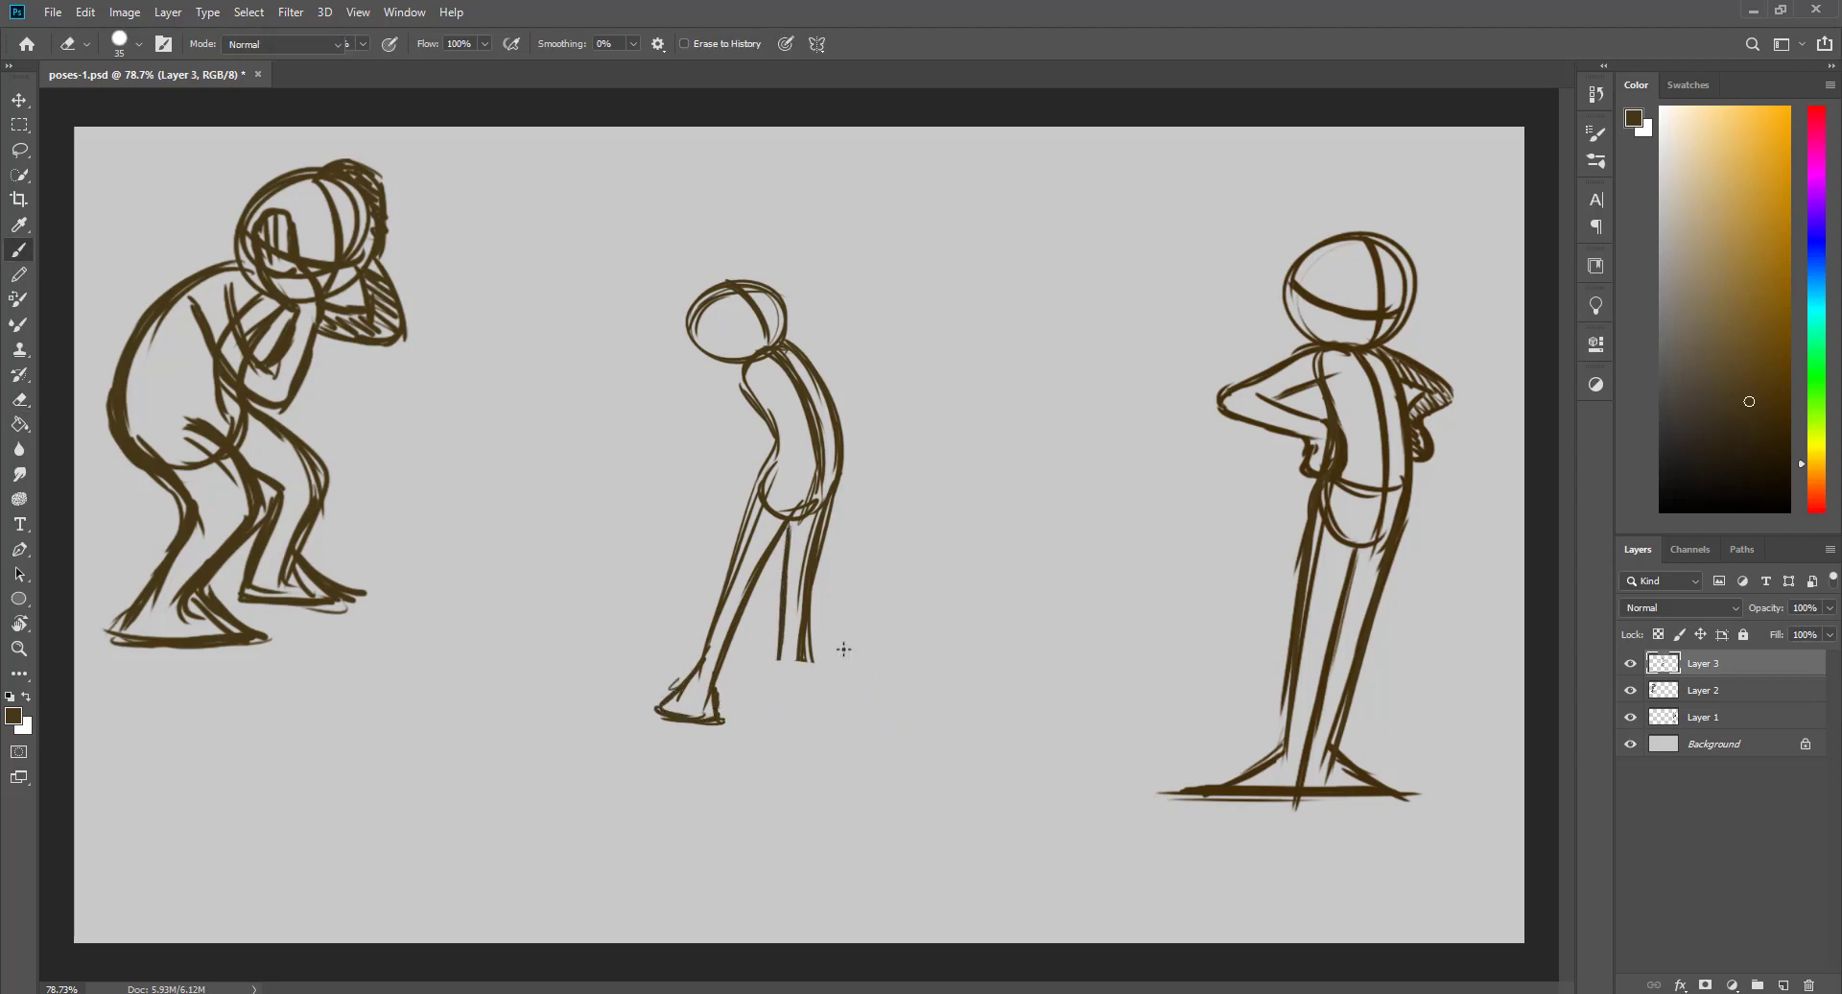
key(b)
mouse_move(812, 600)
mouse_down()
mouse_move(804, 705)
mouse_move(847, 727)
mouse_up()
drag(612, 725, 841, 721)
mouse_move(792, 638)
mouse_down()
mouse_move(768, 690)
mouse_move(802, 718)
mouse_move(862, 715)
mouse_up()
drag(860, 715, 772, 718)
drag(775, 648, 758, 704)
drag(790, 530, 780, 652)
drag(808, 537, 800, 675)
drag(803, 673, 870, 718)
- Sketch the third figure's arms, one on the hip and one pointing straight up, shifting the figure down the canvas to fit
key(space)
mouse_move(756, 369)
mouse_down()
mouse_move(687, 409)
mouse_move(793, 444)
mouse_move(758, 471)
mouse_move(711, 399)
mouse_move(778, 421)
mouse_move(764, 383)
mouse_up()
key(ctrl+z)
key(ctrl+z)
mouse_move(732, 406)
mouse_down()
mouse_move(765, 387)
mouse_move(794, 214)
mouse_move(779, 322)
mouse_up()
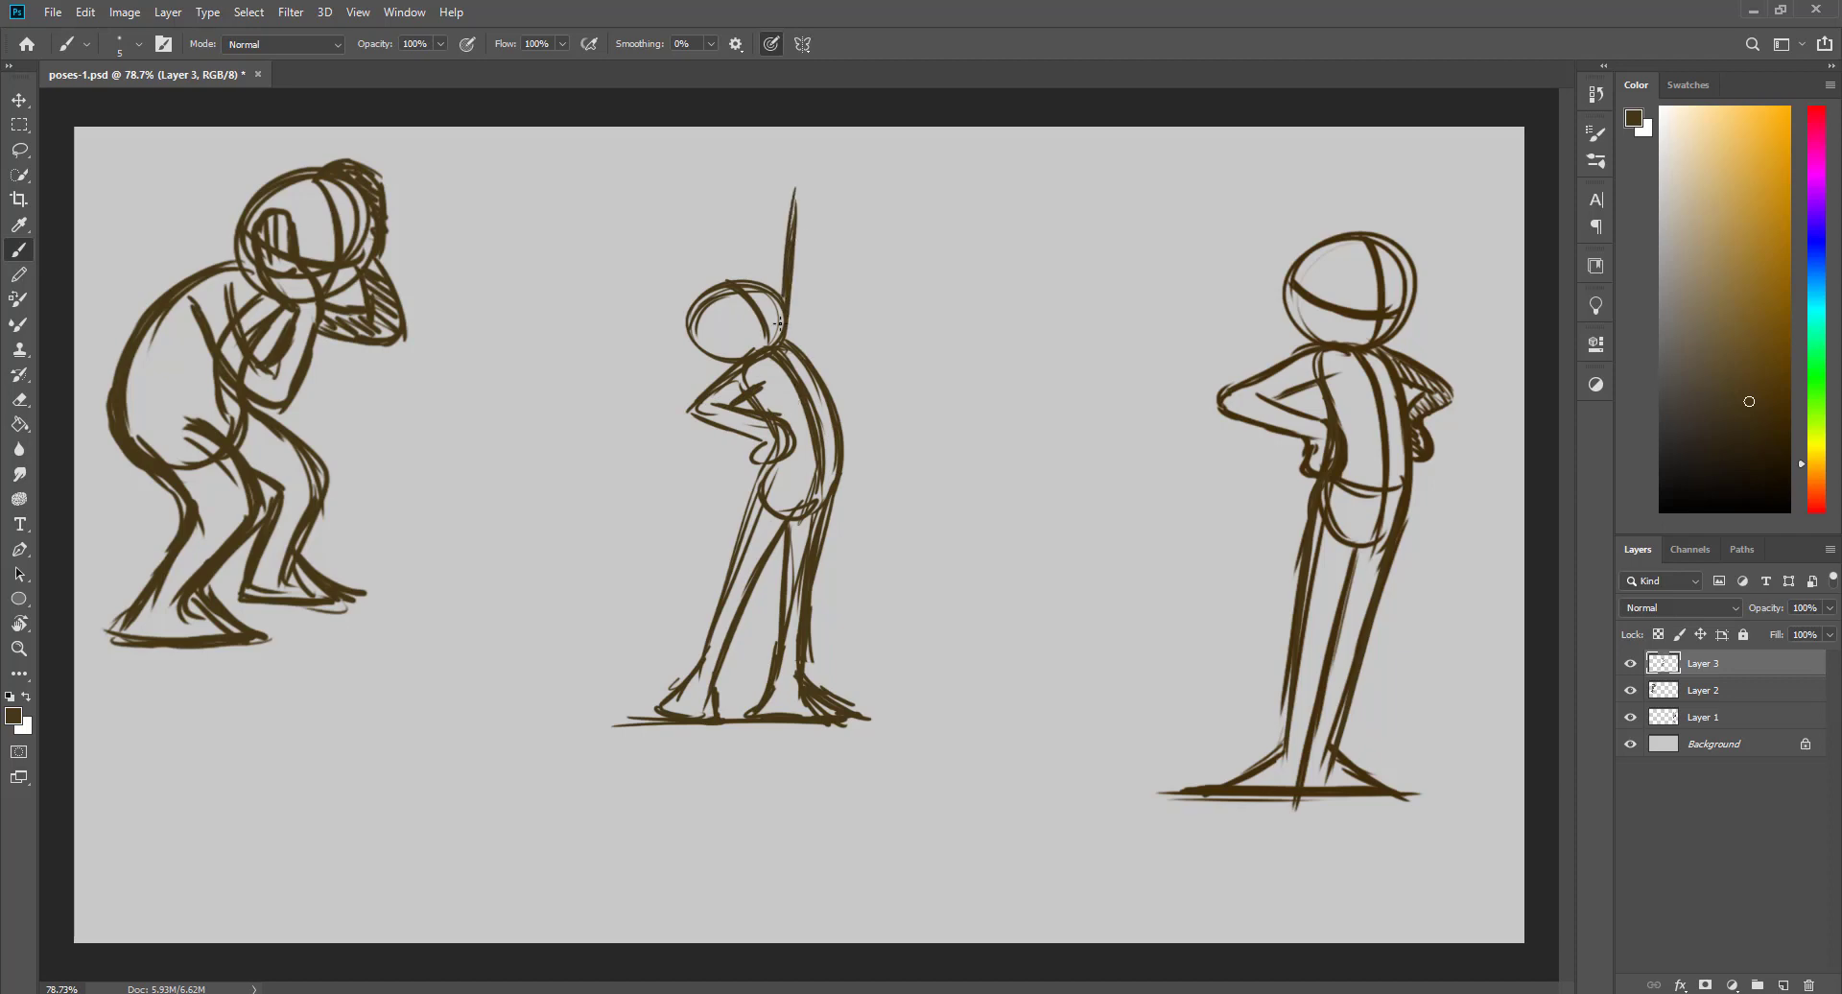
drag(788, 185, 760, 435)
key(ctrl+t)
key(Return)
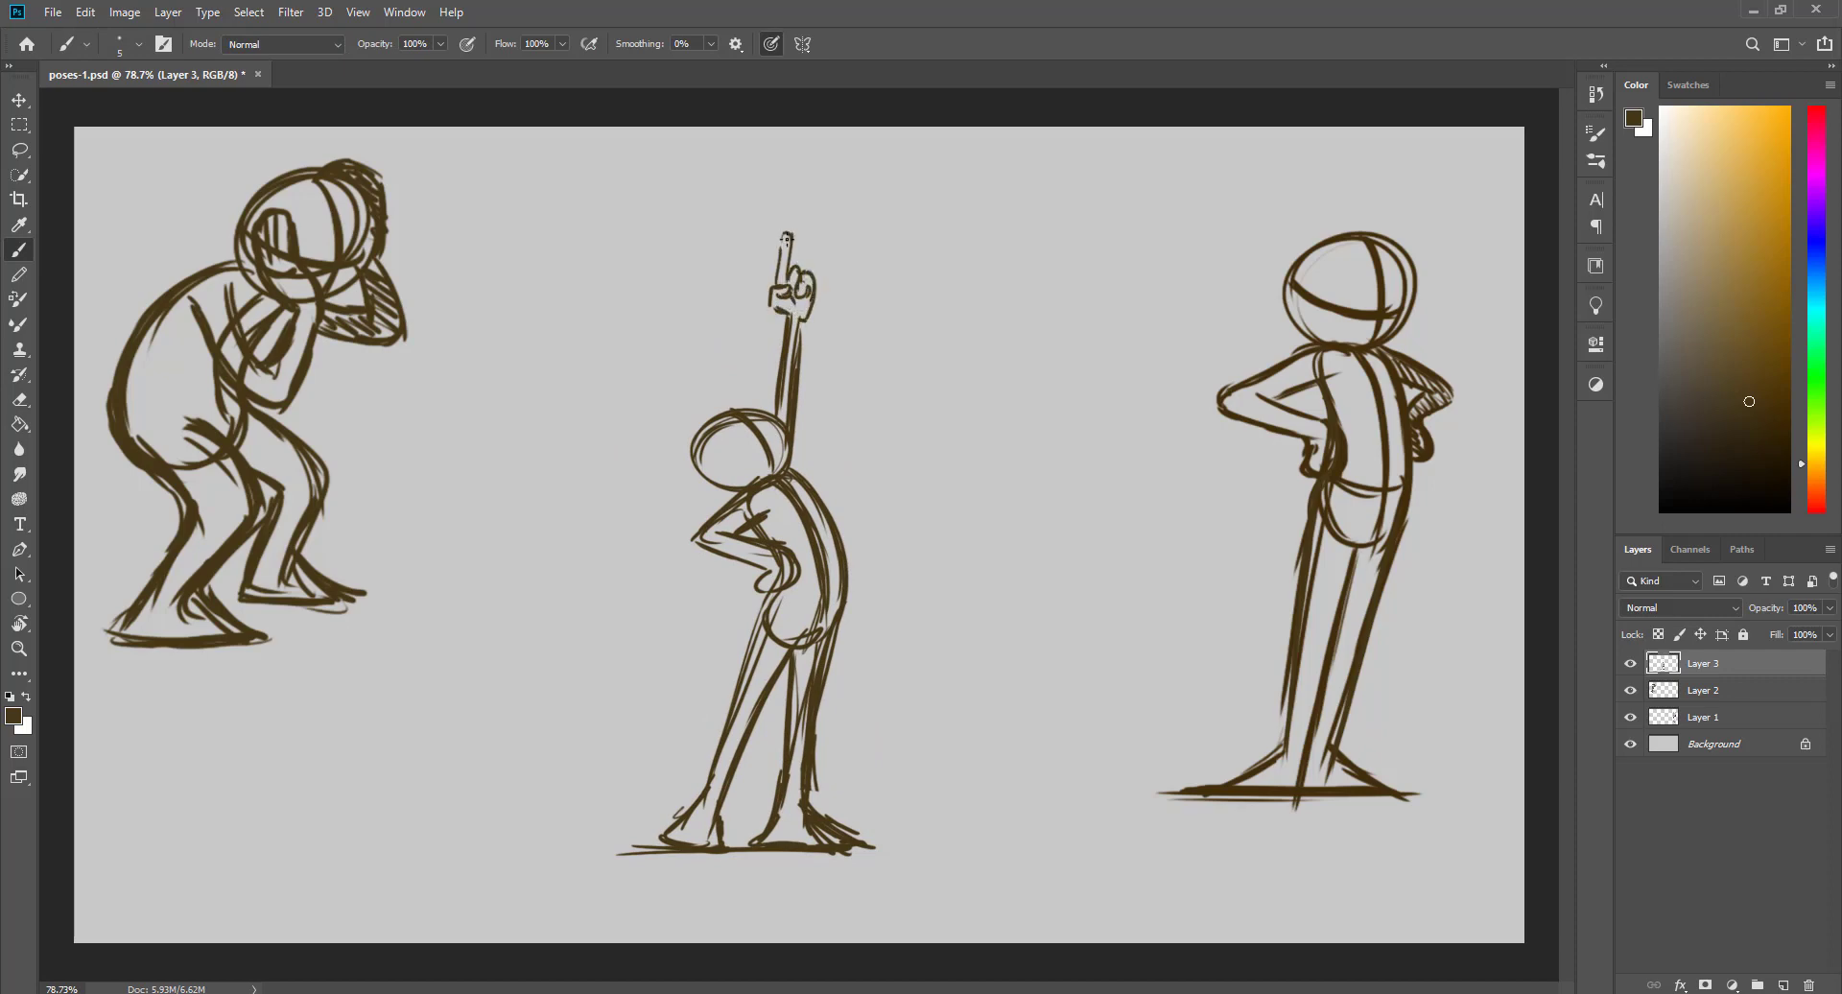
- Scale down and slightly rotate the pointing figure, placing it low on the canvas beside the crouching figure
key(ctrl+t)
drag(726, 527, 884, 482)
drag(1034, 811, 978, 676)
mouse_move(823, 591)
mouse_down()
mouse_move(757, 646)
mouse_move(414, 806)
mouse_up()
key(Return)
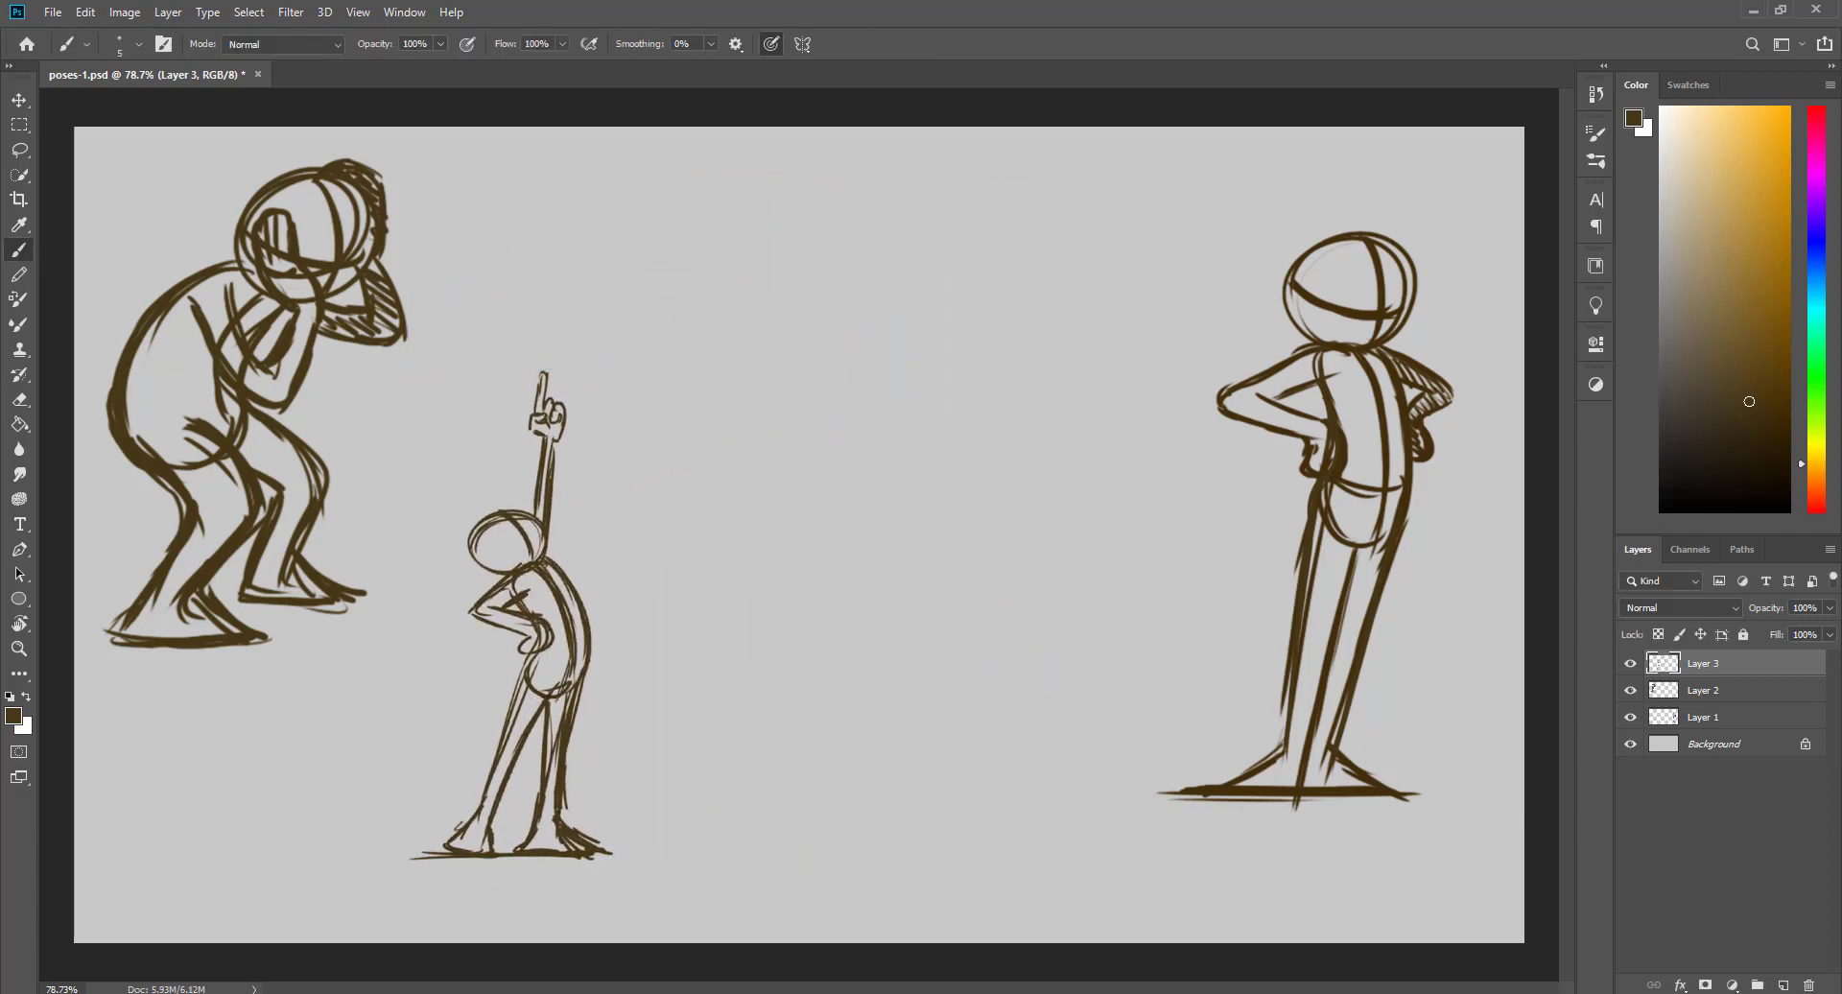
- Add a new layer and sketch a fourth figure's head, slim torso and rear leg line right of the pointing figure
click(1782, 986)
mouse_move(862, 290)
mouse_down()
mouse_move(881, 357)
mouse_move(888, 305)
mouse_move(828, 373)
mouse_up()
mouse_move(821, 326)
mouse_down()
mouse_move(881, 326)
mouse_move(837, 547)
mouse_up()
key(ctrl+z)
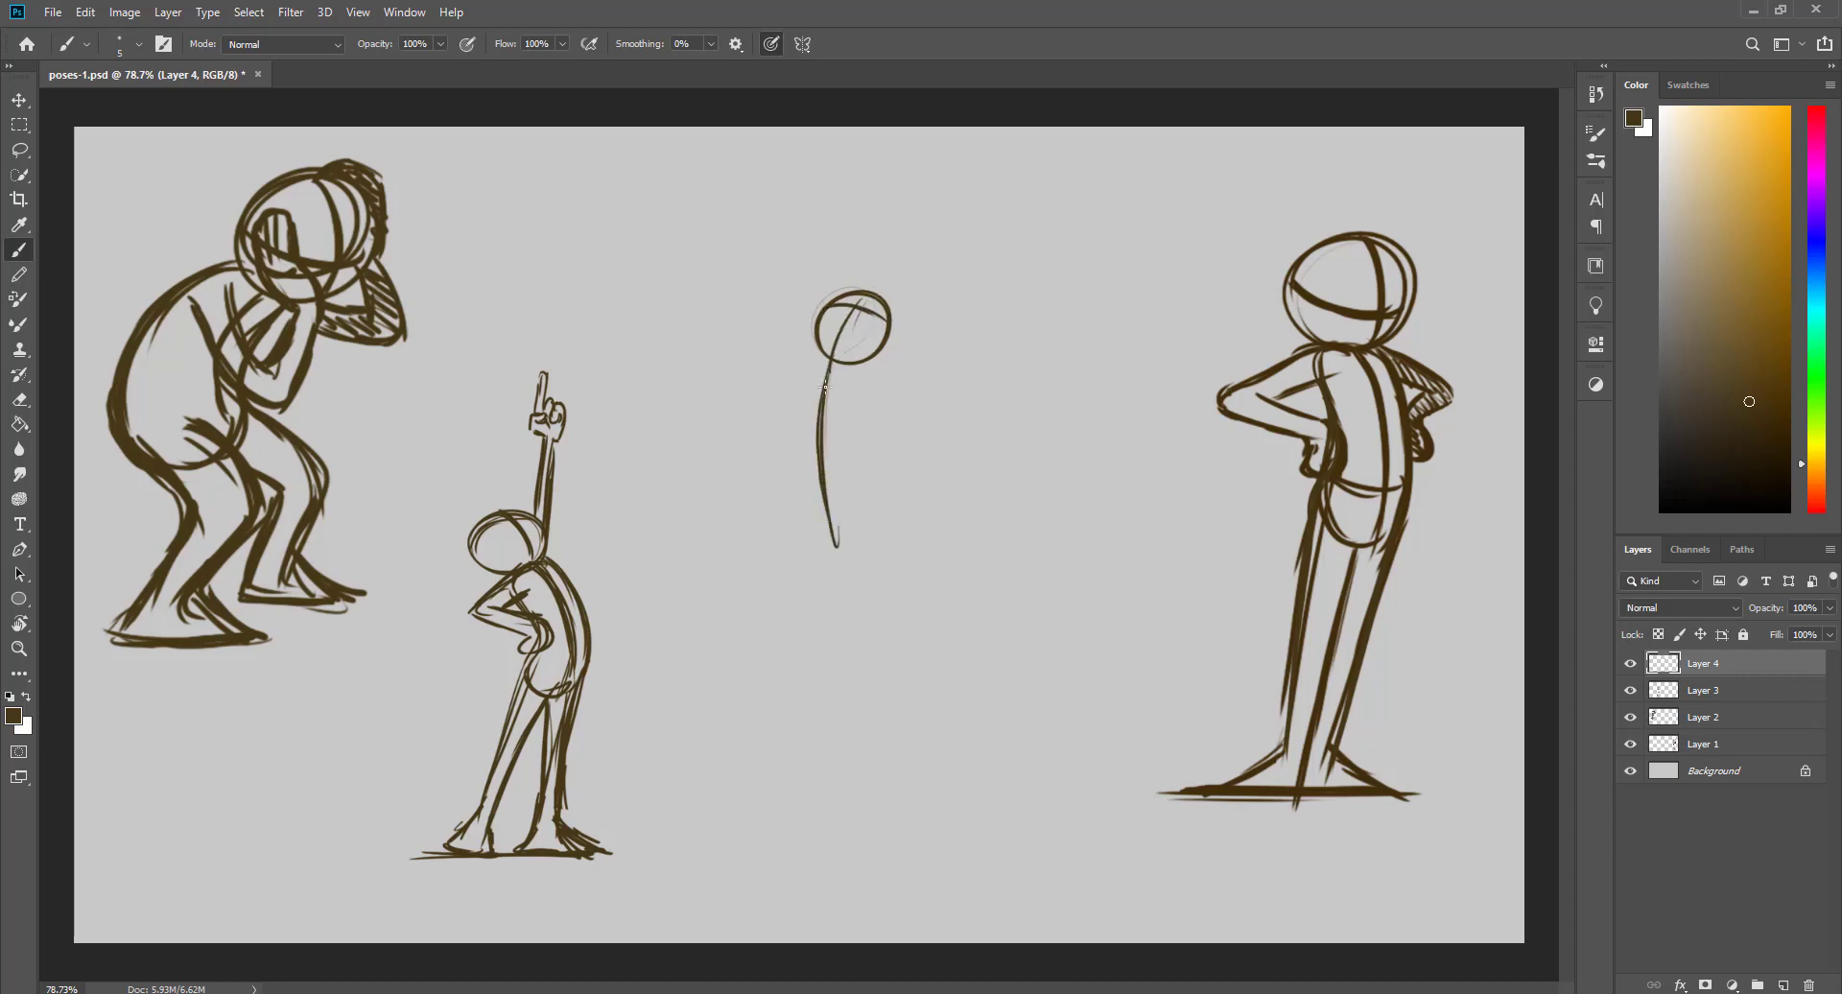
drag(833, 436, 831, 526)
mouse_move(815, 354)
mouse_down()
mouse_move(797, 451)
mouse_move(818, 533)
mouse_up()
drag(846, 364, 860, 527)
drag(852, 459, 838, 499)
drag(808, 403, 853, 508)
mouse_move(816, 374)
mouse_down()
mouse_move(796, 509)
mouse_move(816, 518)
mouse_move(854, 692)
mouse_up()
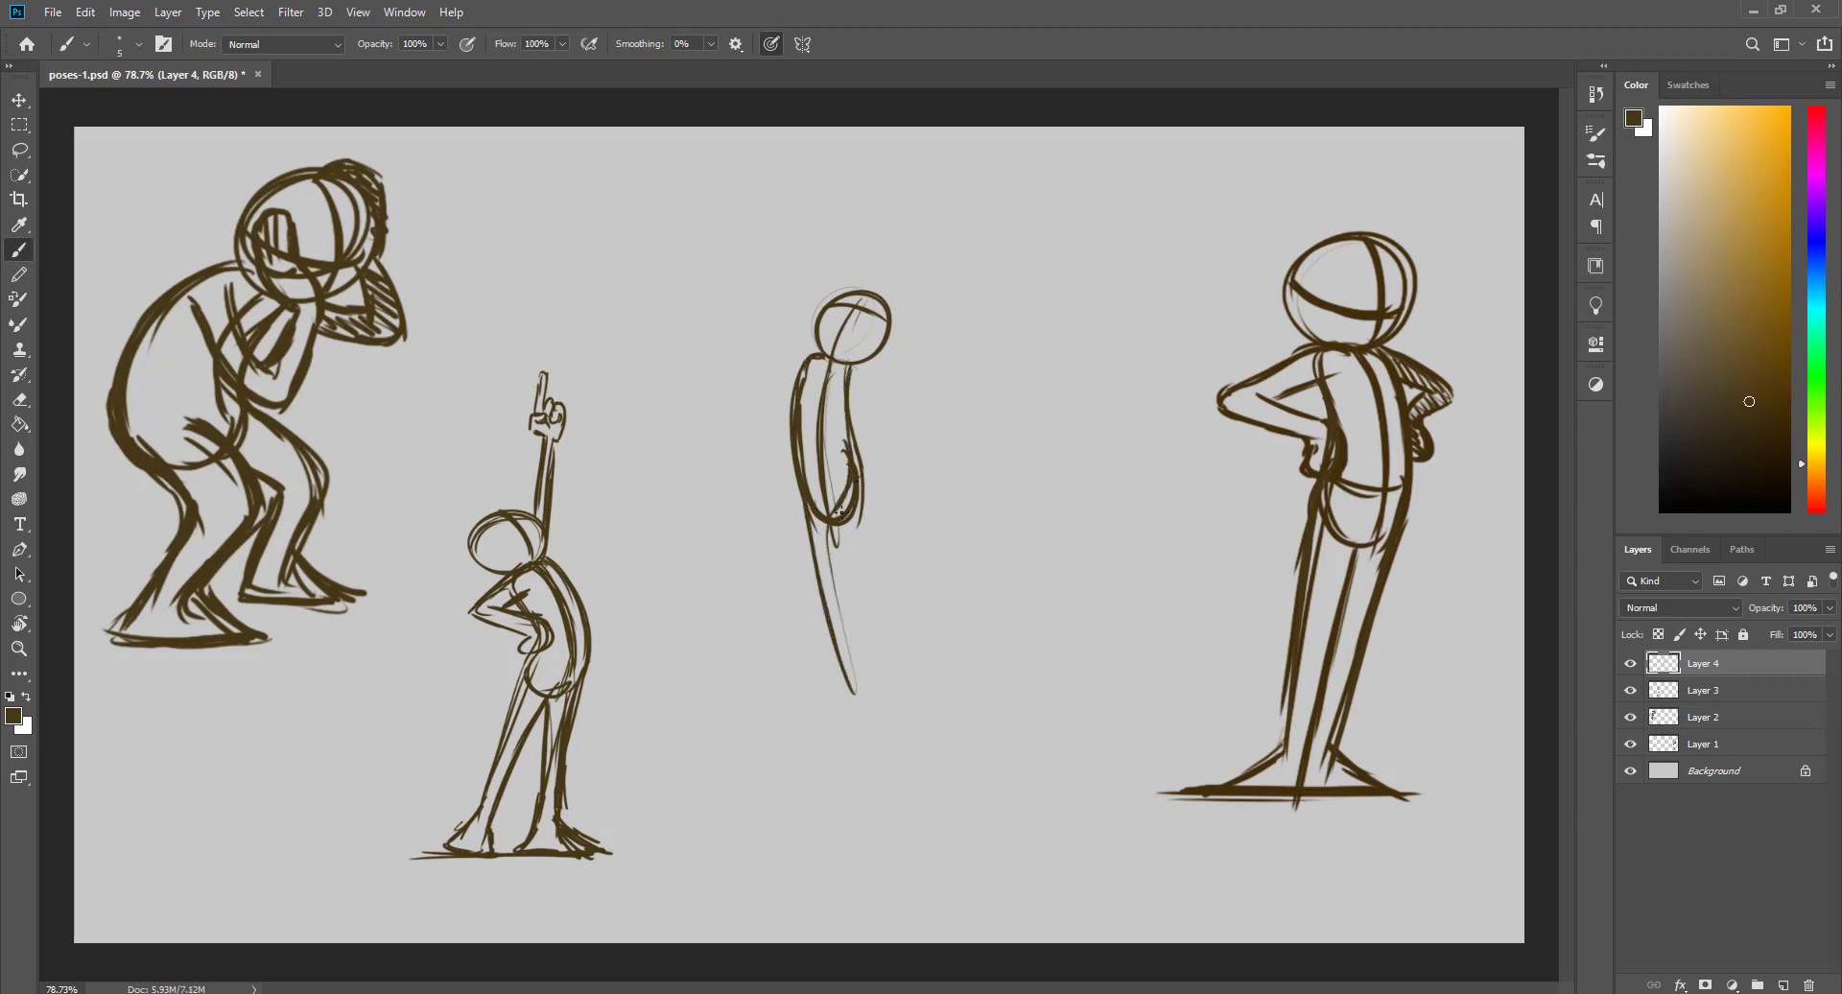
mouse_move(833, 518)
mouse_down()
mouse_move(911, 428)
mouse_move(907, 532)
mouse_up()
drag(936, 432, 897, 537)
drag(859, 499, 935, 429)
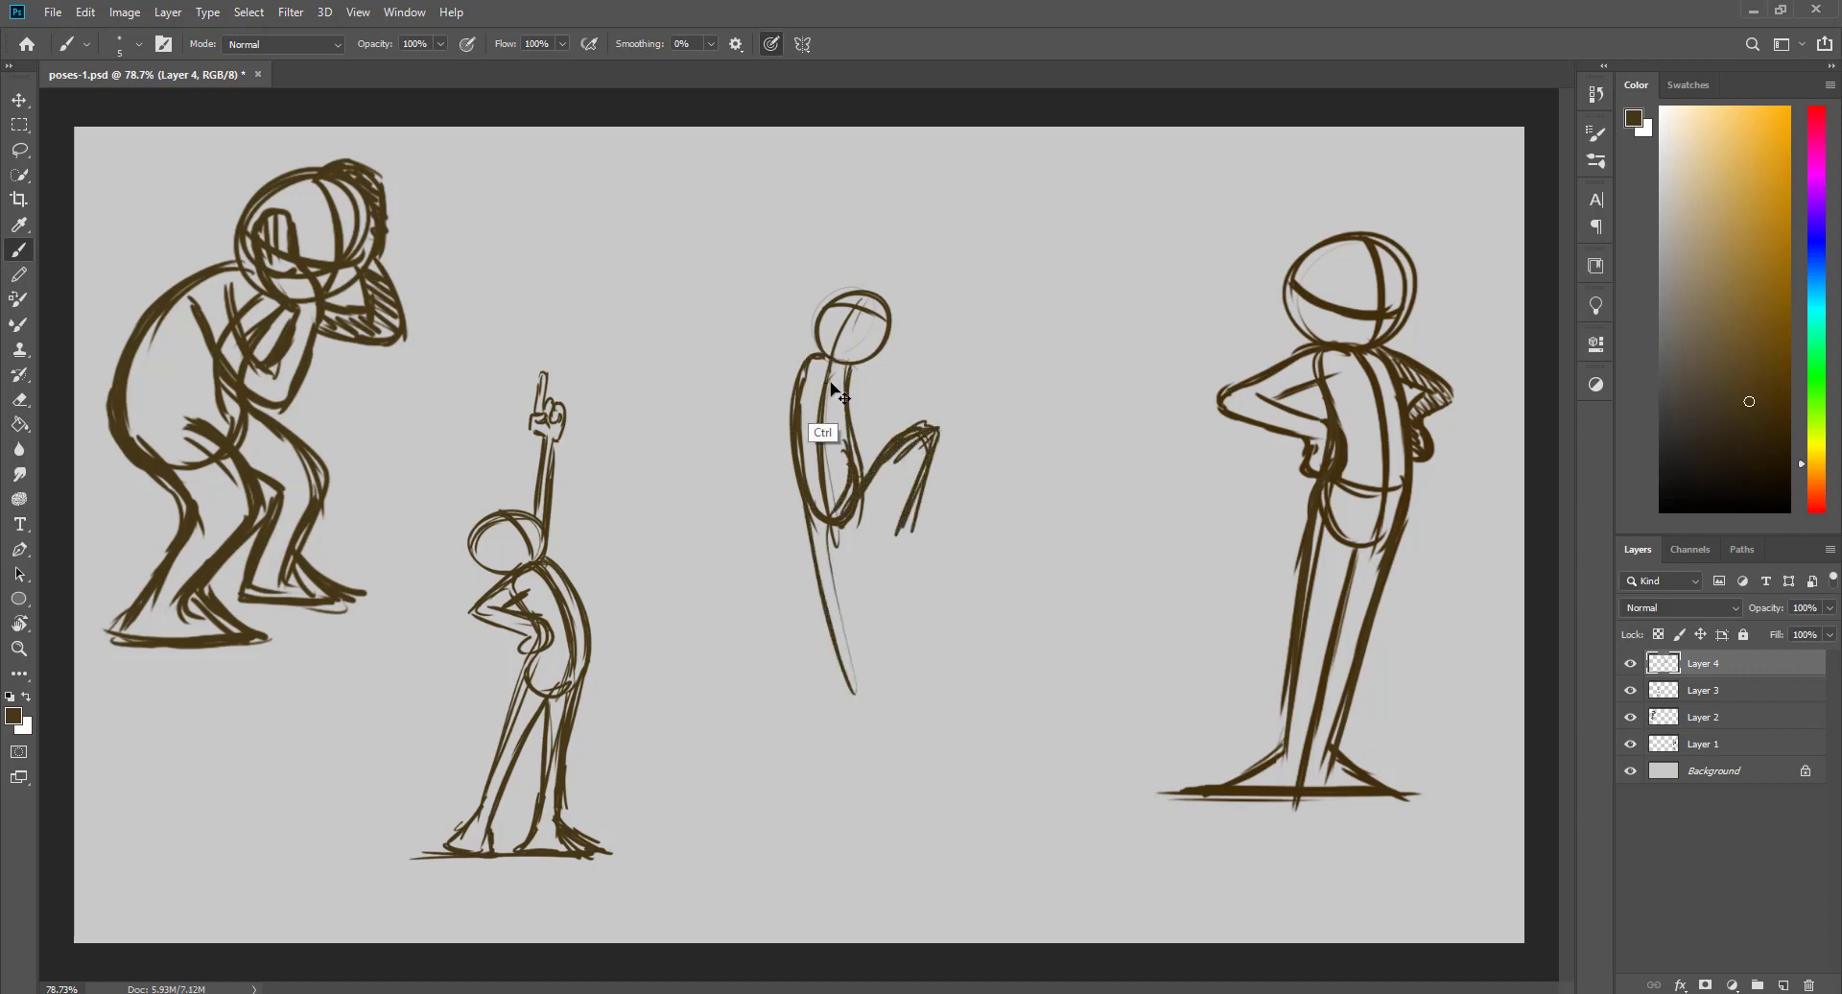
key(ctrl+z)
key(ctrl+z)
key(ctrl+z)
key(ctrl+z)
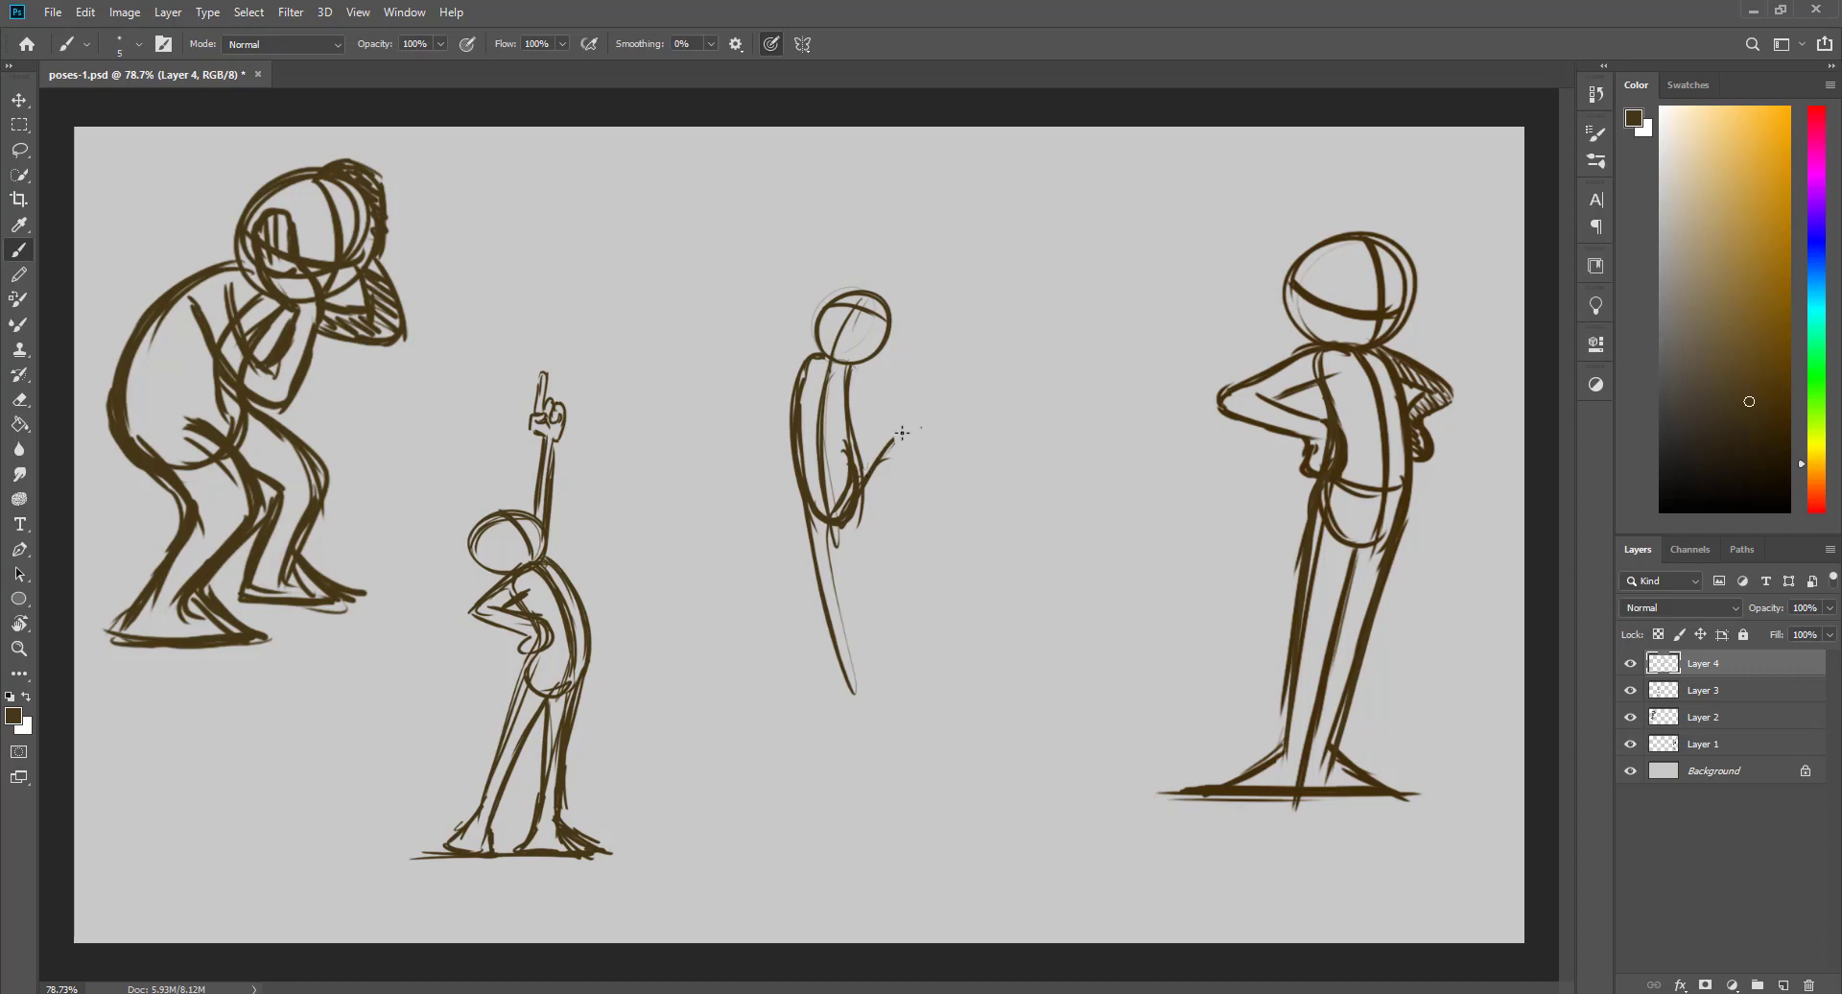
- Sketch the fourth figure's raised bent leg and its straight supporting leg, both with feet
mouse_move(919, 420)
mouse_down()
mouse_move(892, 539)
mouse_move(975, 489)
mouse_up()
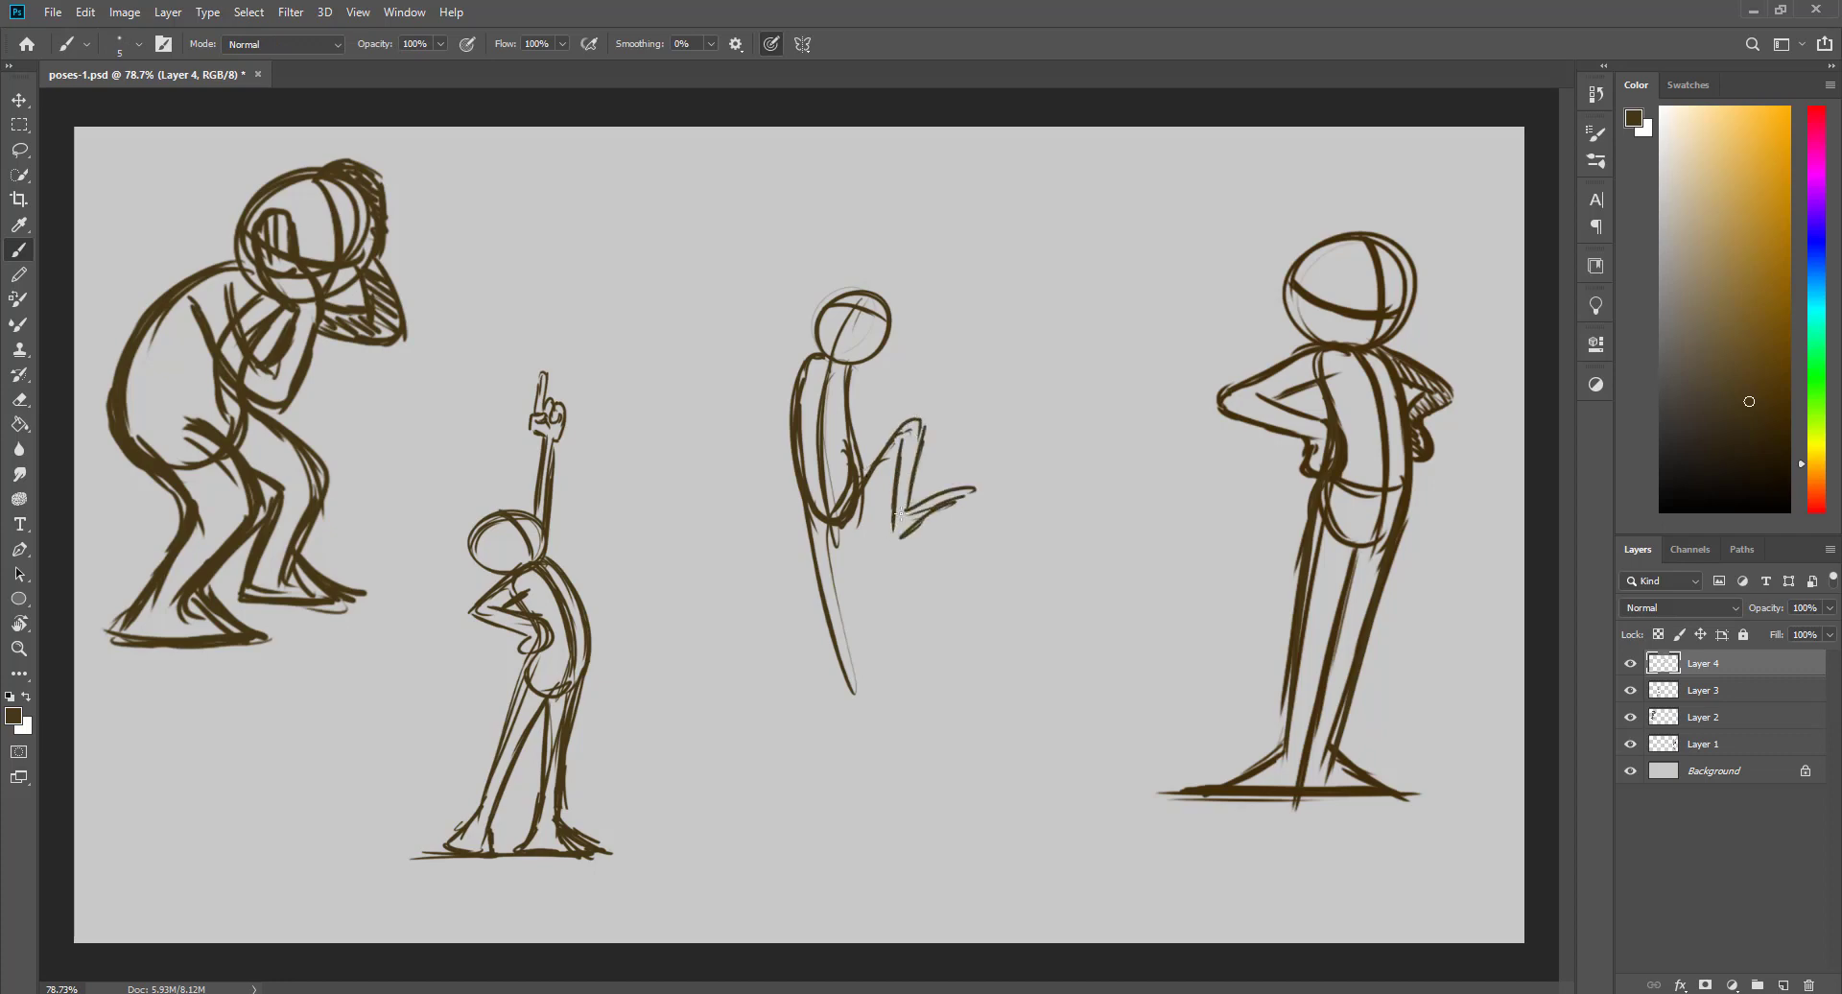
mouse_move(897, 539)
mouse_down()
mouse_move(965, 518)
mouse_move(914, 533)
mouse_up()
mouse_move(907, 537)
mouse_down()
mouse_move(958, 501)
mouse_move(852, 520)
mouse_up()
mouse_move(888, 477)
mouse_down()
mouse_move(839, 562)
mouse_move(847, 629)
mouse_up()
drag(843, 560, 867, 719)
drag(838, 641, 859, 737)
mouse_move(866, 683)
mouse_down()
mouse_move(874, 733)
mouse_move(795, 757)
mouse_move(879, 747)
mouse_move(818, 759)
mouse_up()
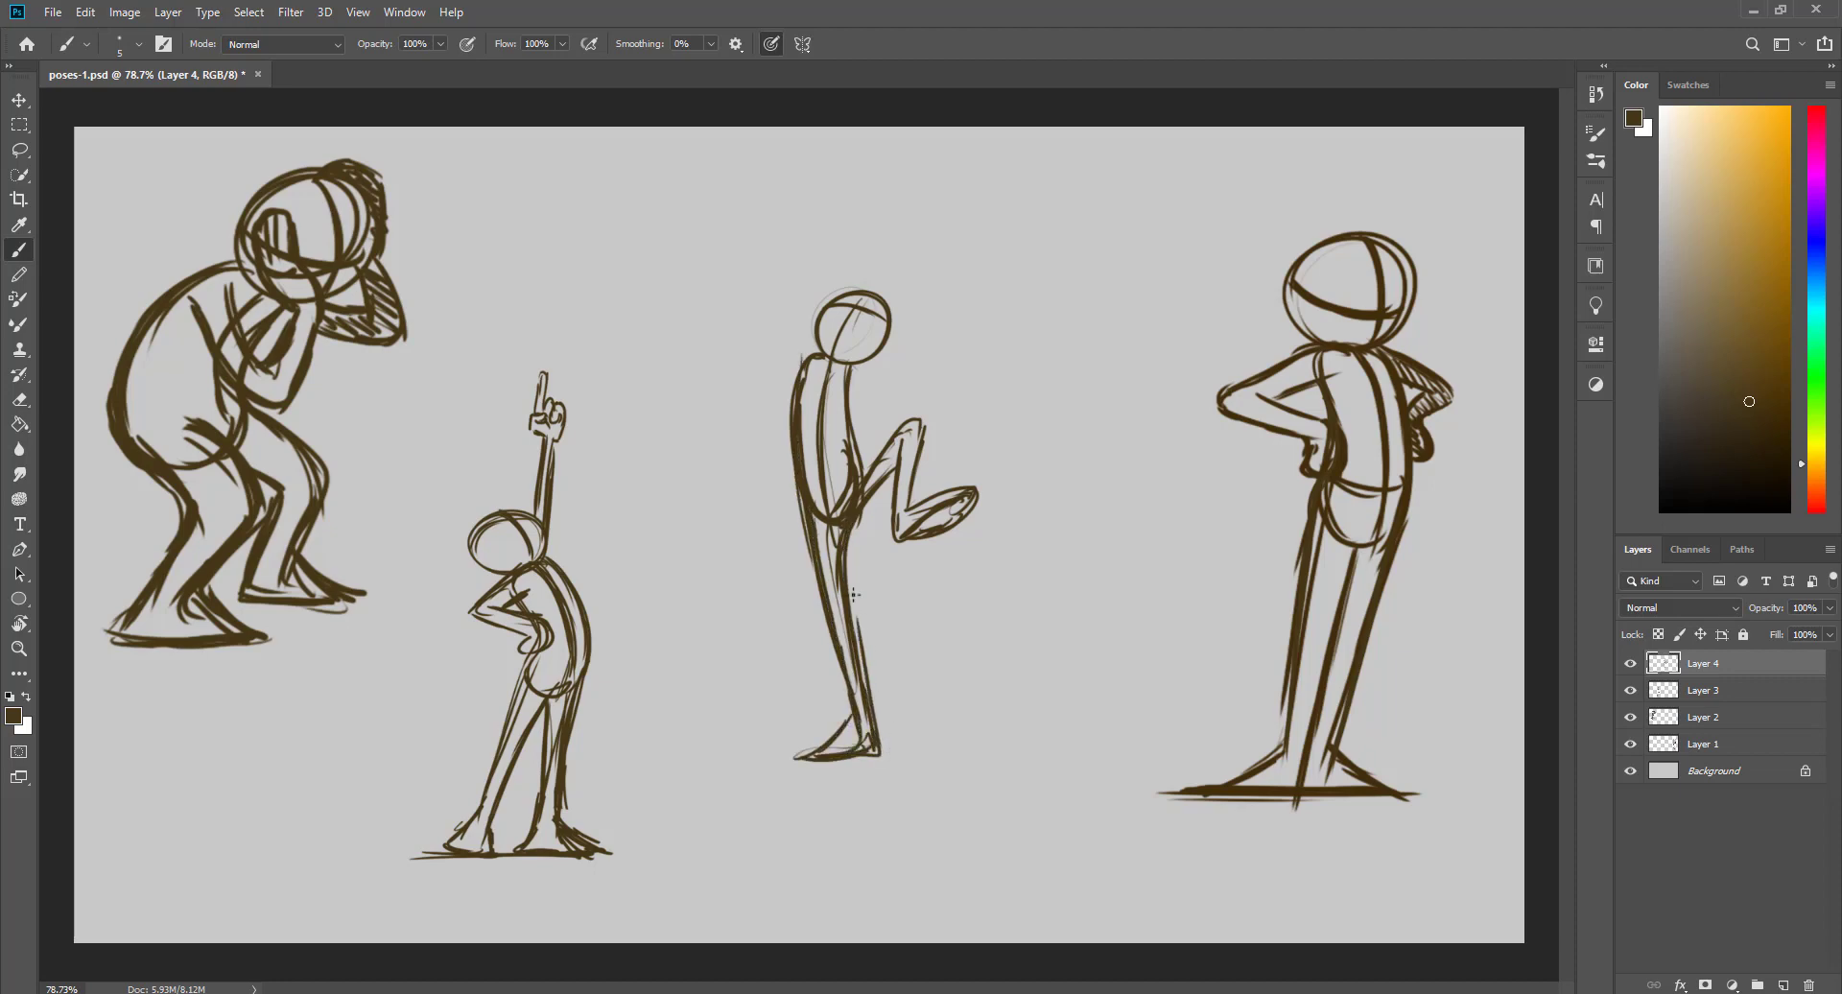
- Sketch the fourth figure's arms, one stretched straight up and one reaching forward, each ending in a fist
drag(782, 182, 798, 364)
drag(802, 271, 816, 354)
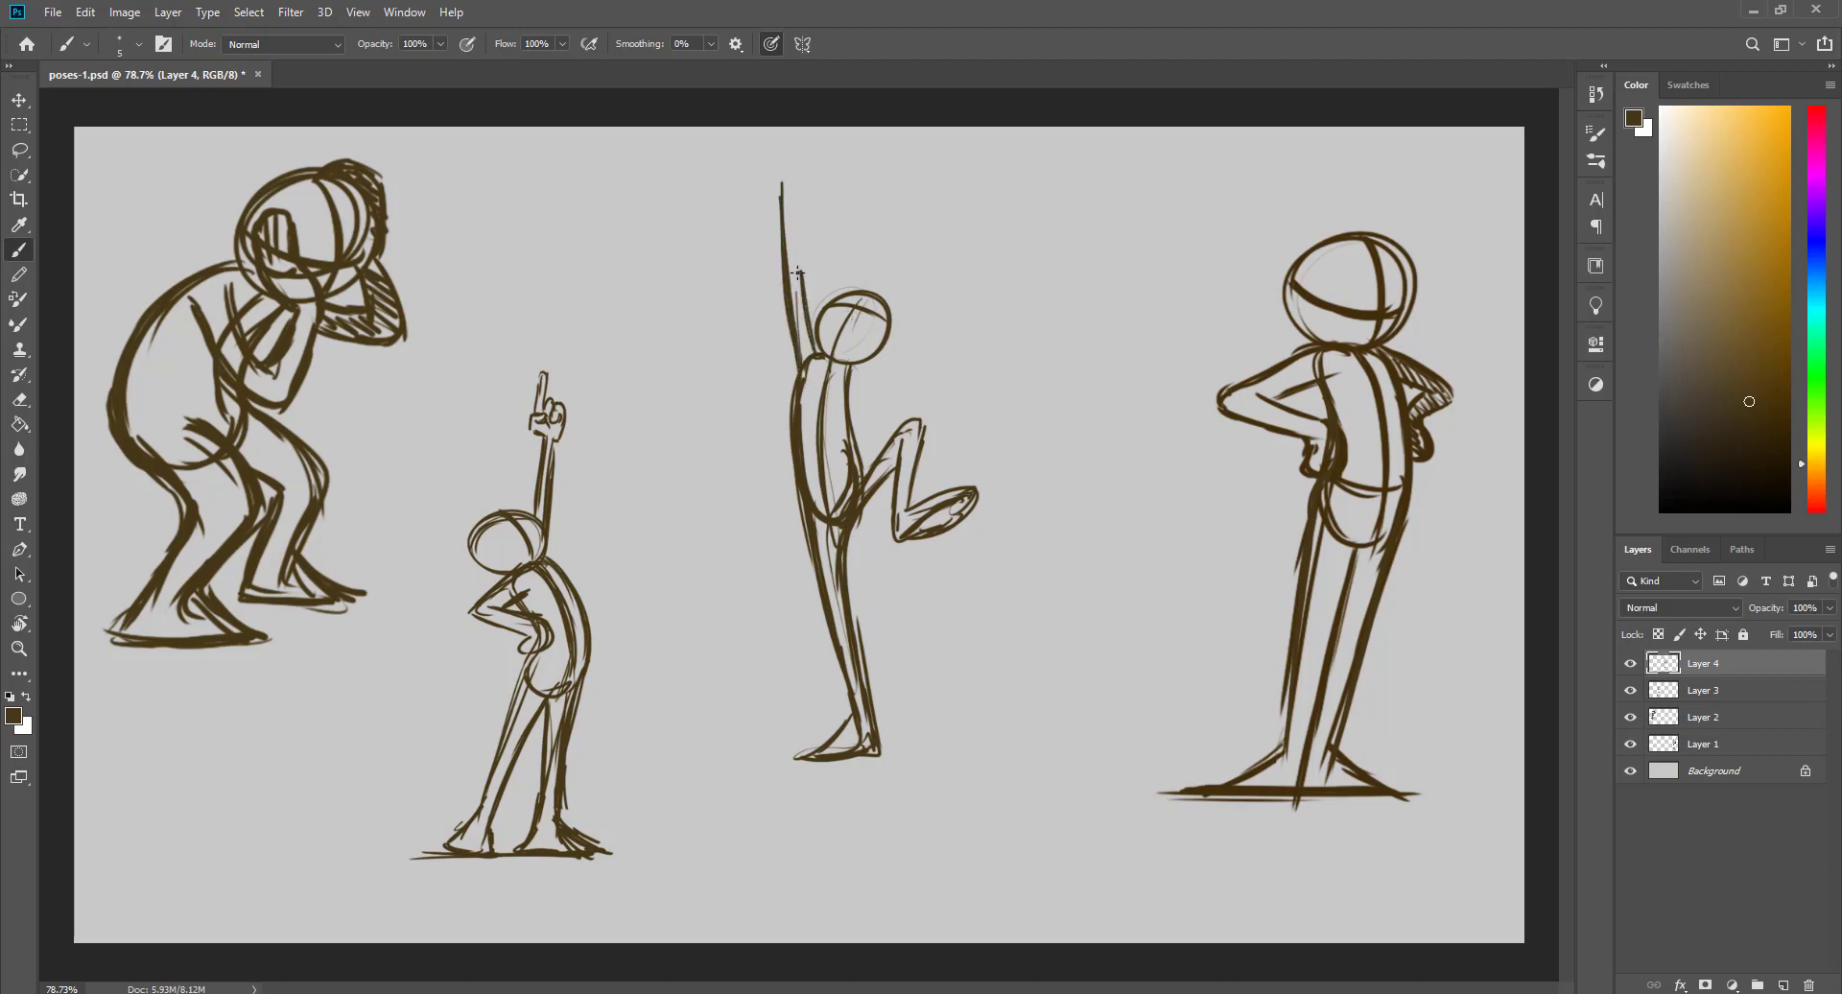
mouse_move(795, 241)
mouse_down()
mouse_move(804, 312)
mouse_move(960, 338)
mouse_up()
drag(840, 362, 997, 331)
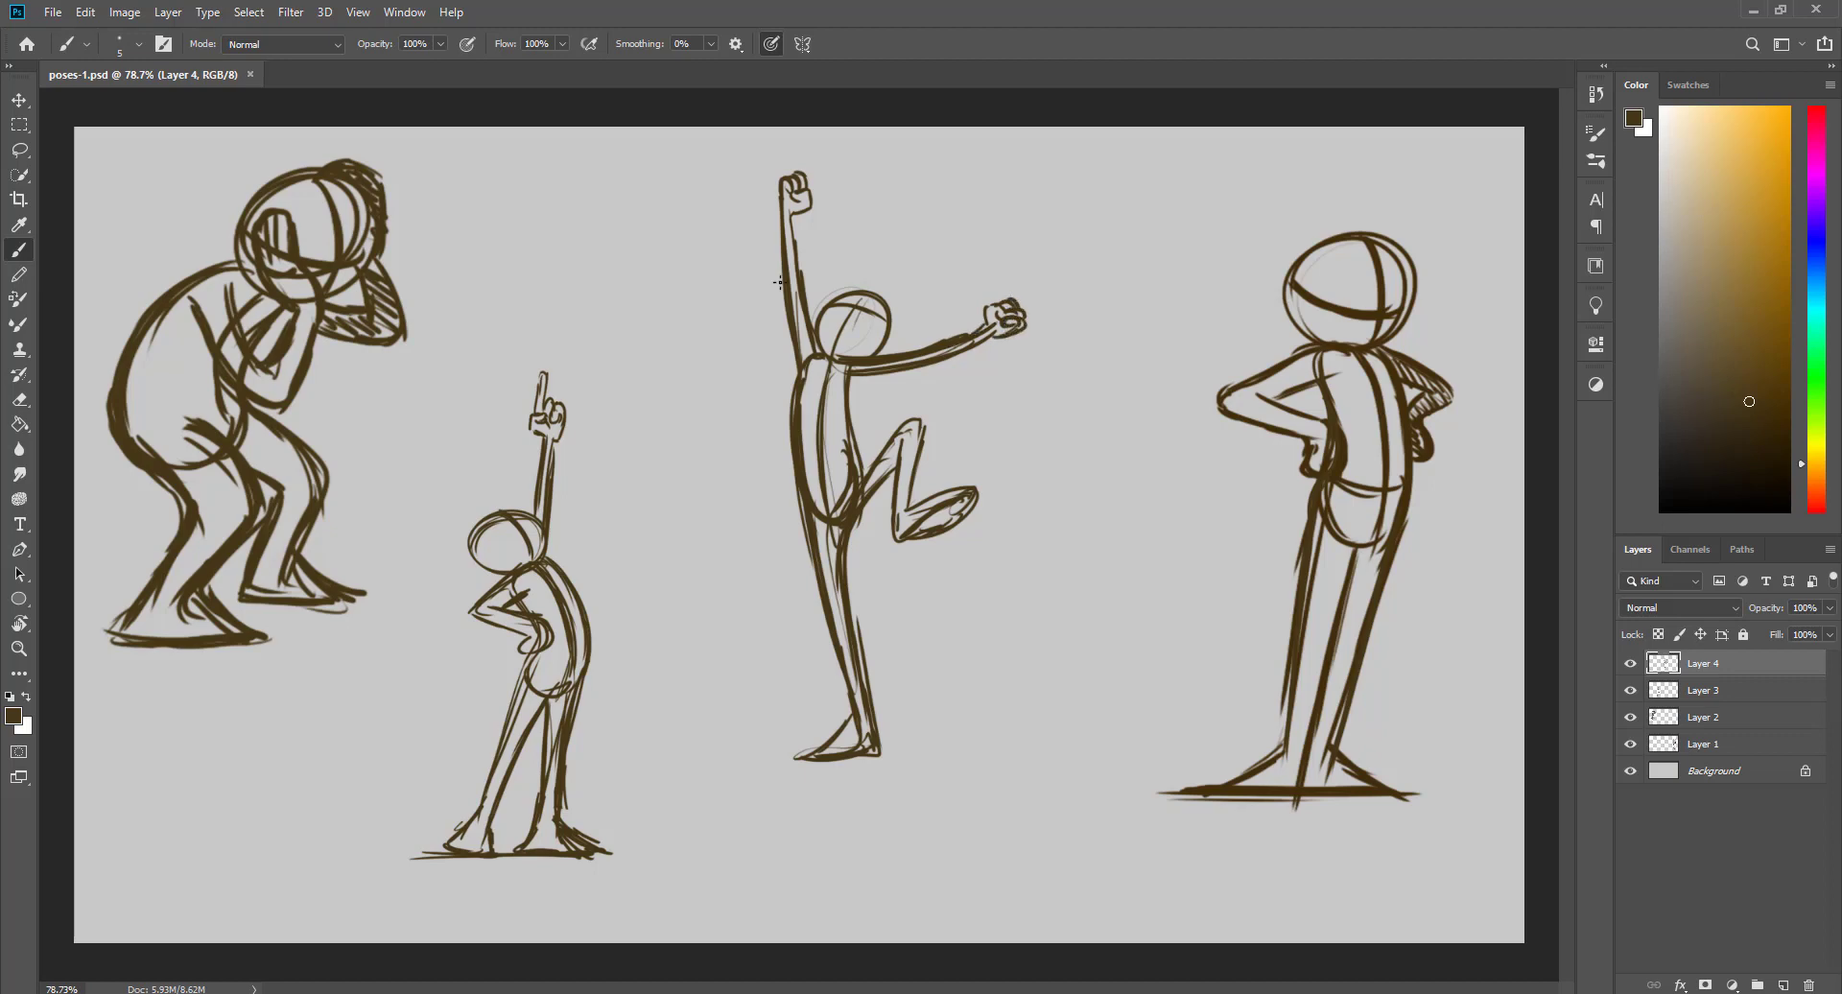
drag(931, 389, 840, 403)
- Enlarge the kicking figure with Free Transform so its foot sits lower on the canvas
key(ctrl+t)
drag(935, 668, 960, 729)
drag(925, 702, 925, 699)
key(Return)
- Group the four pose layers, lower the group's opacity and add a new layer above it
key(z)
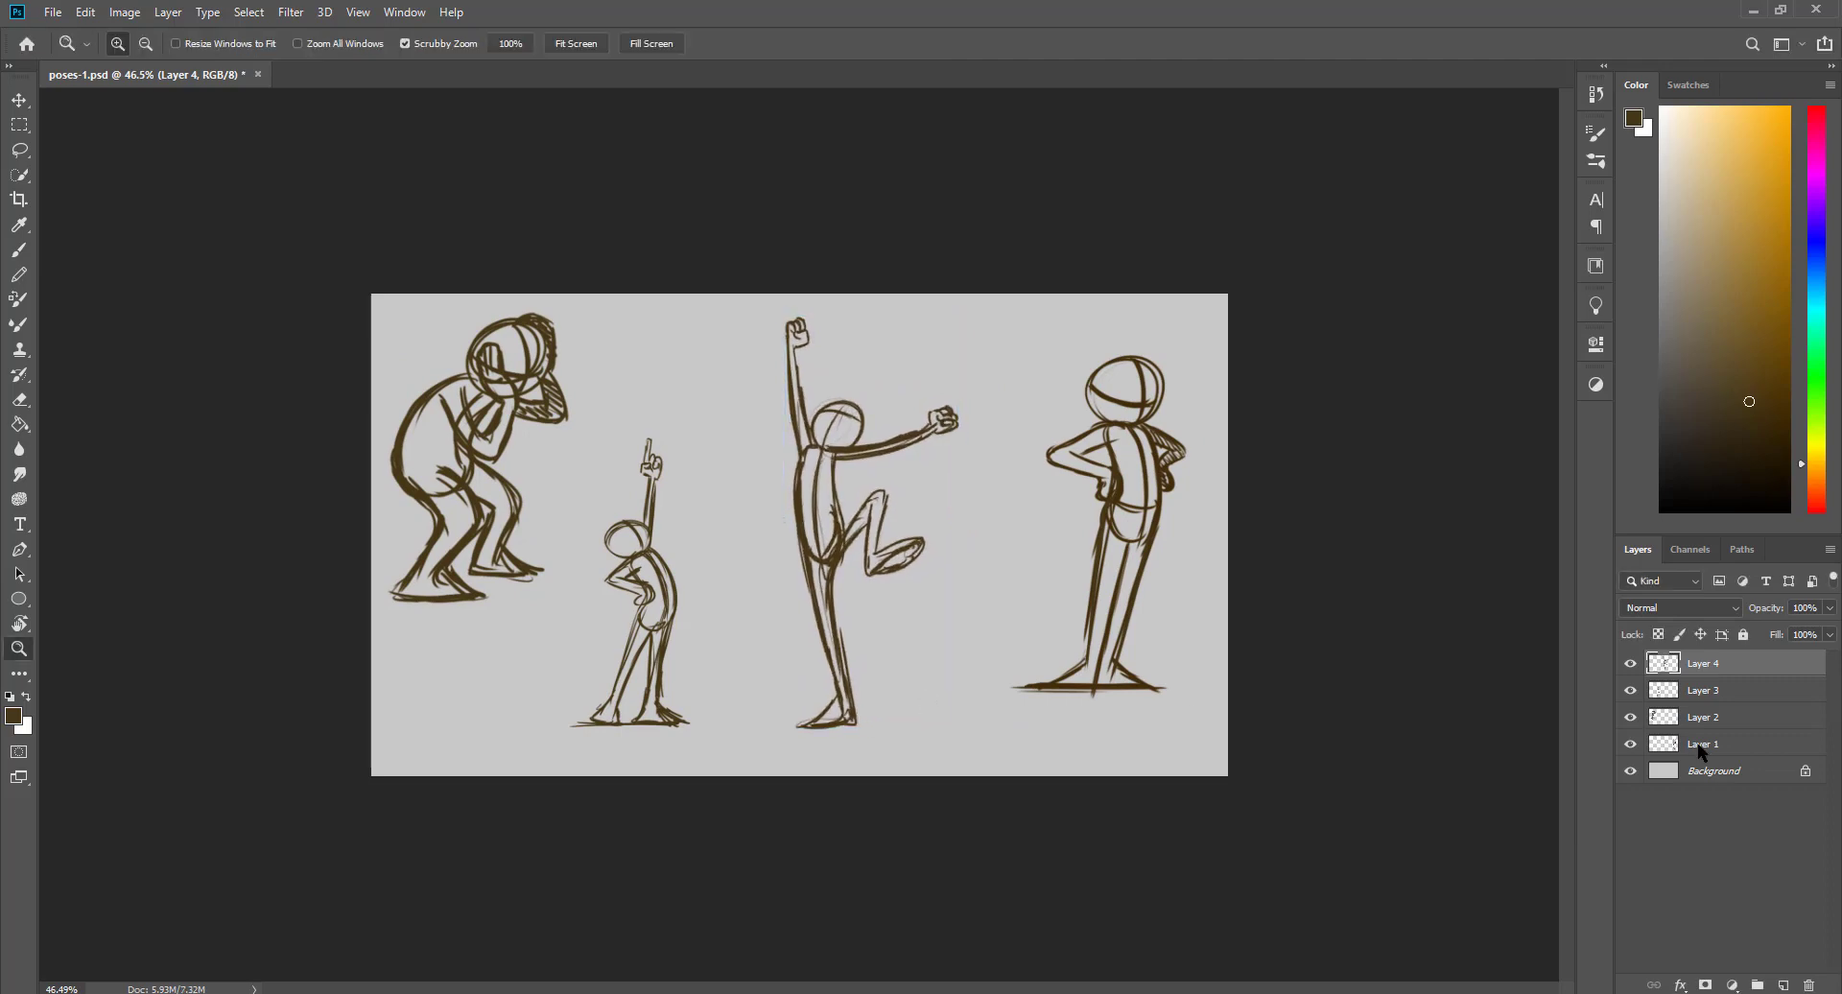
shift+click(1701, 752)
key(ctrl+g)
drag(1768, 609, 1720, 612)
click(1783, 985)
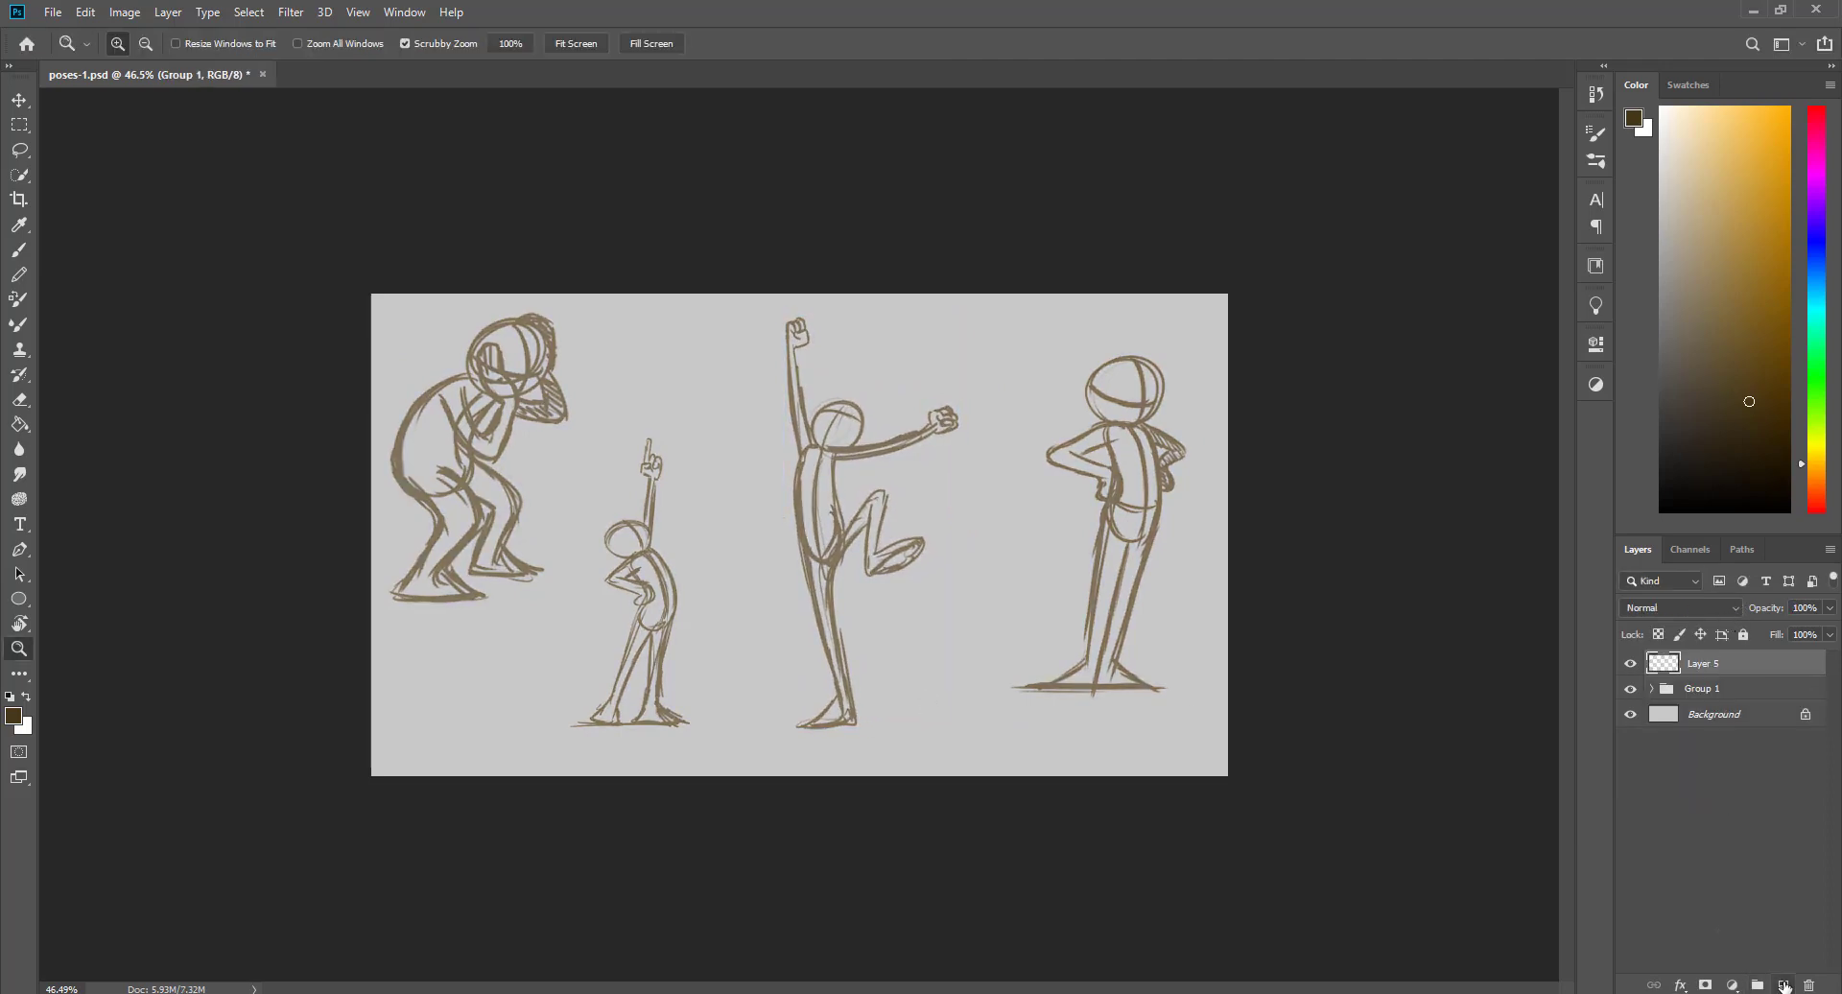
- Set the Brush colour to black and ink the sides of the standing figure's head on the new layer
drag(1004, 450, 1343, 467)
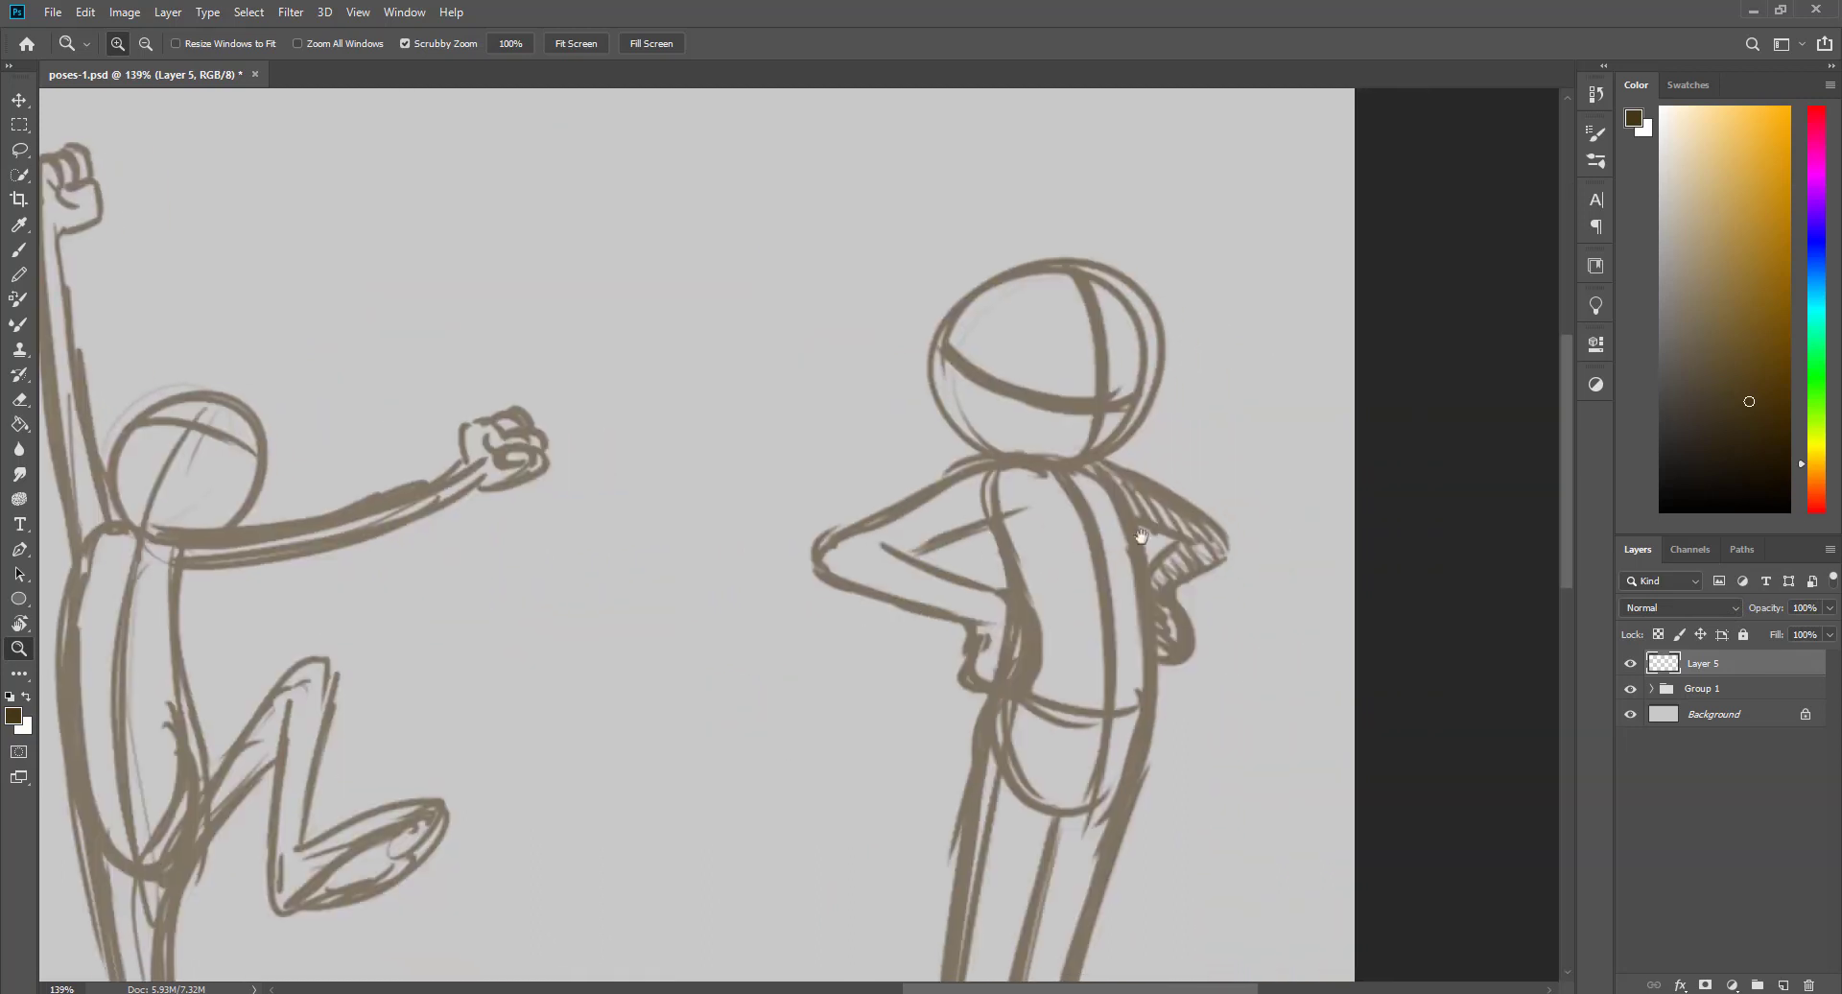
key(b)
key(d)
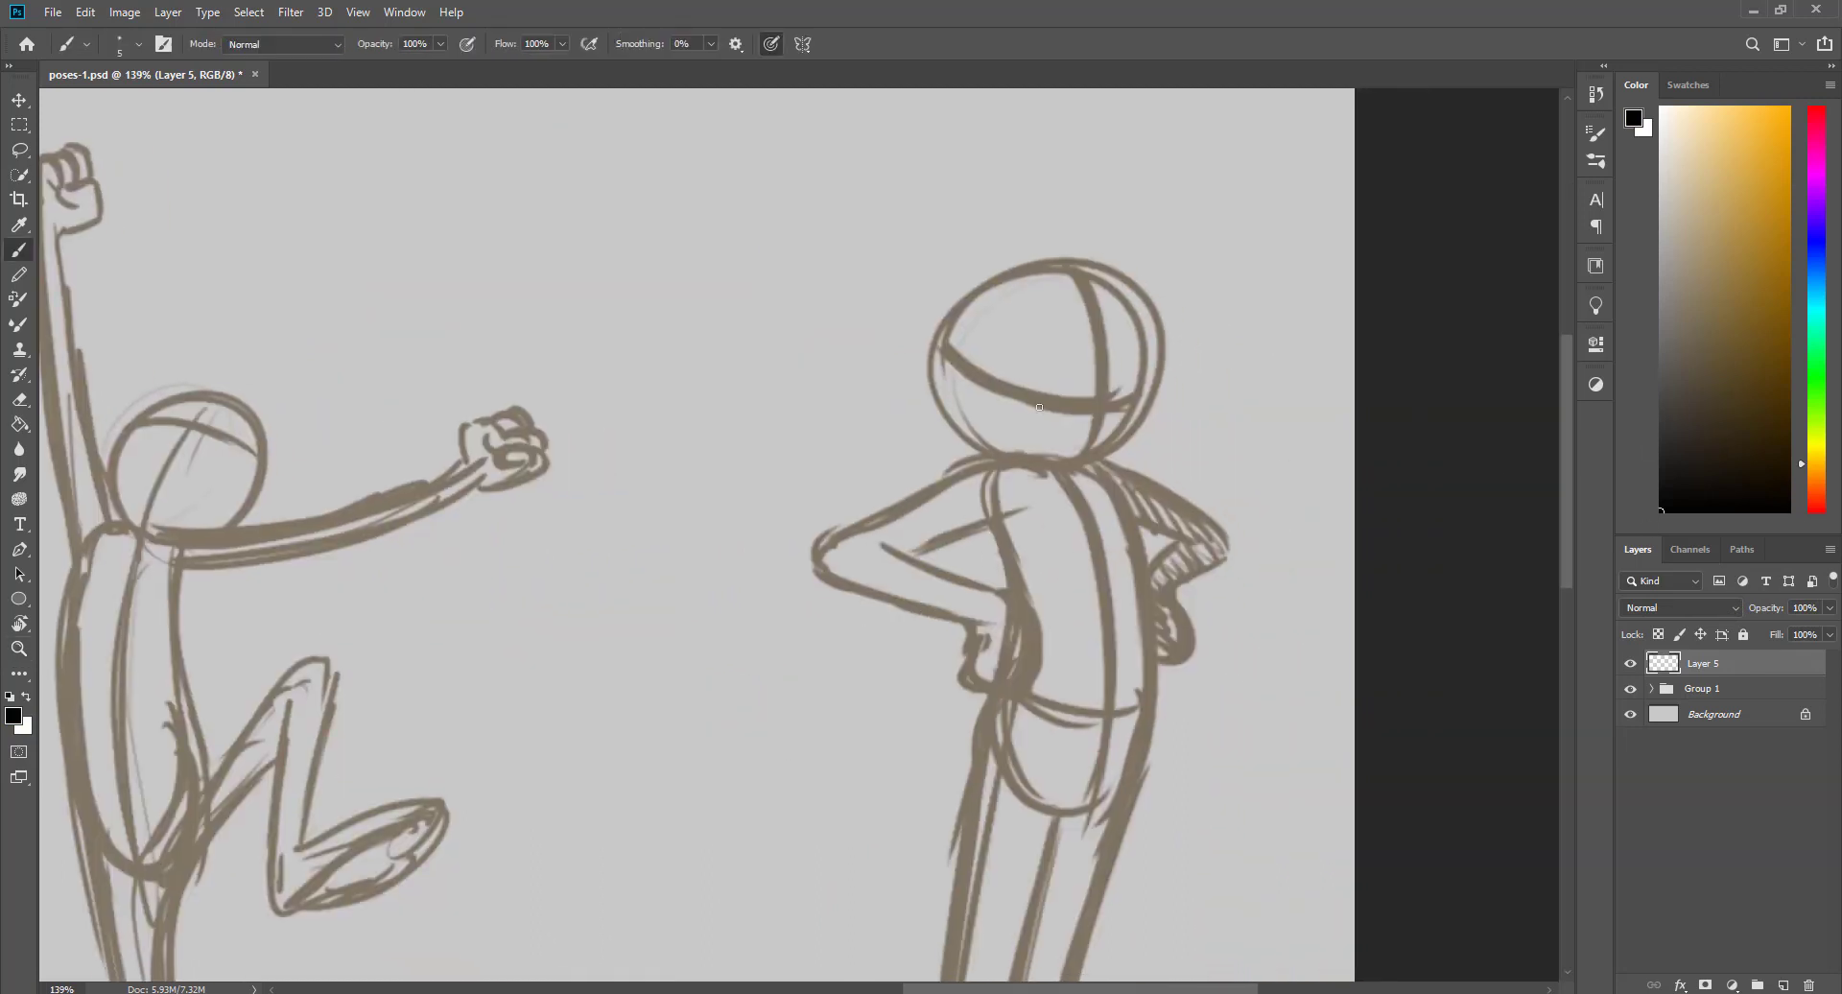
mouse_move(1046, 286)
mouse_down()
mouse_move(1135, 309)
mouse_move(1144, 432)
mouse_up()
mouse_move(1063, 265)
mouse_down()
mouse_move(935, 282)
mouse_move(948, 397)
mouse_up()
key(ctrl+z)
drag(949, 331, 980, 440)
ctrl+click(950, 368)
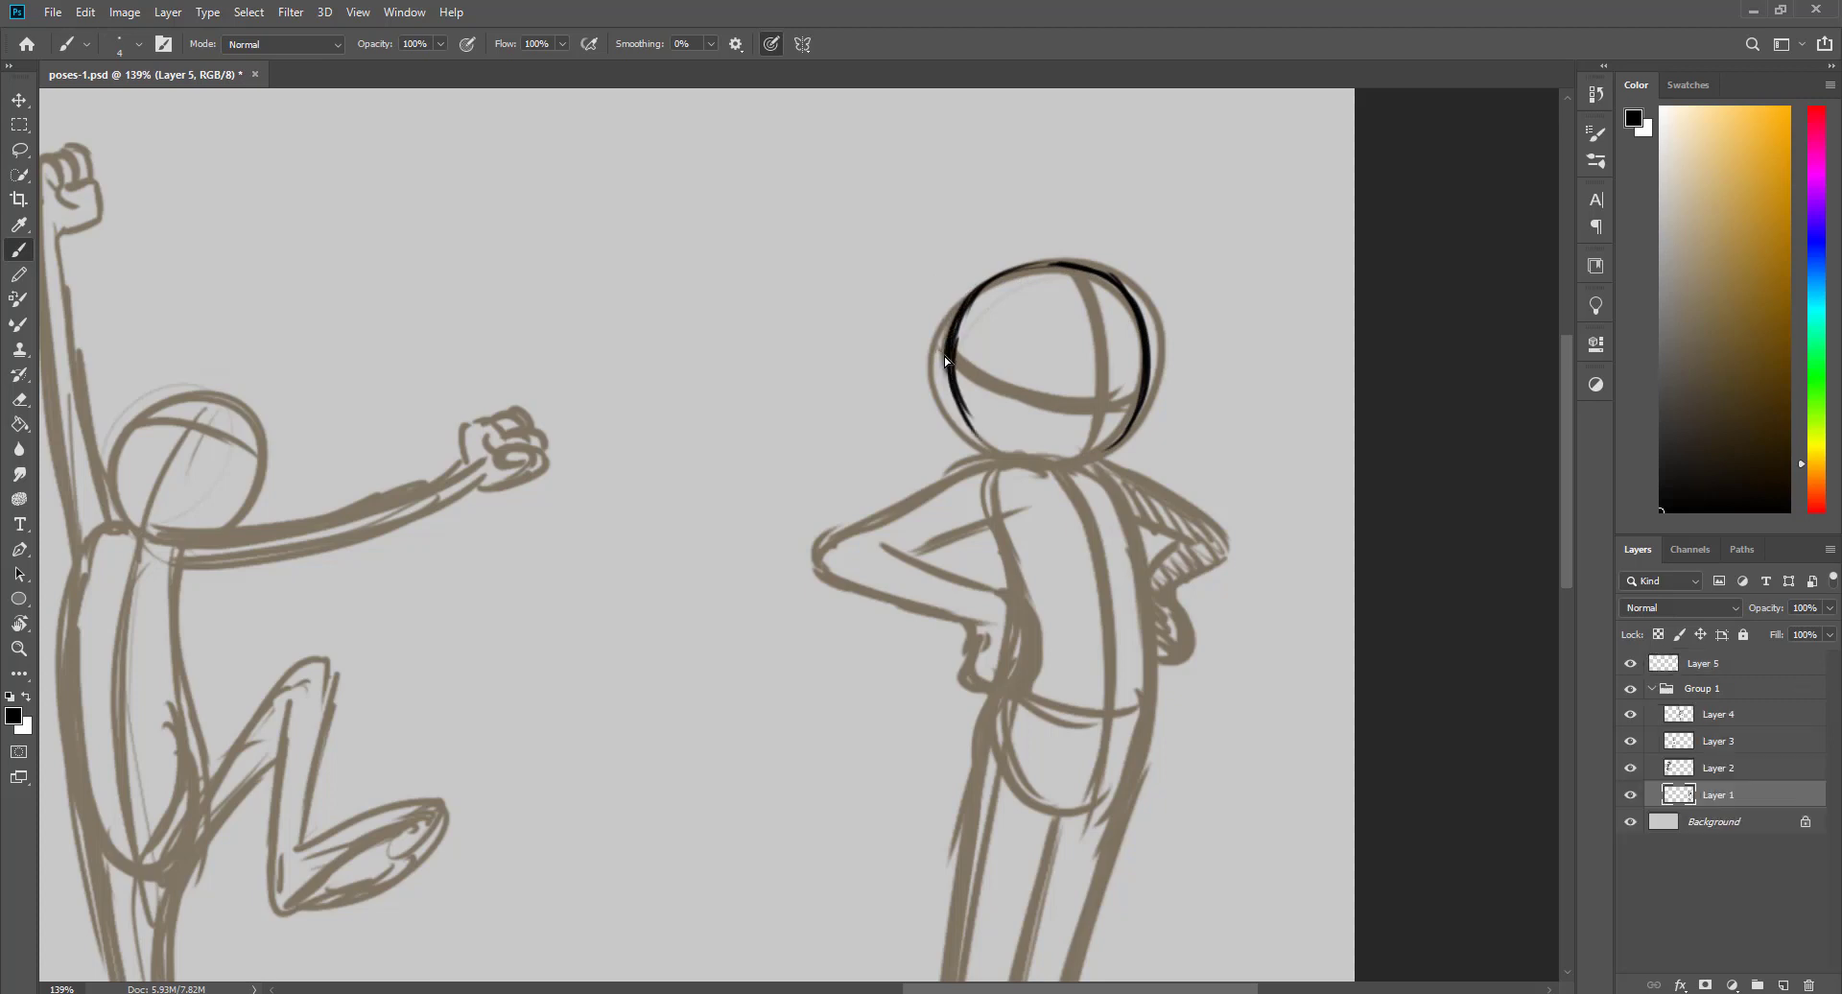
drag(950, 371, 1021, 456)
key(ctrl+z)
click(1705, 664)
click(1650, 689)
- Finish inking the standing figure's head outline and its vertical and horizontal face guide lines
mouse_move(949, 349)
mouse_down()
mouse_move(994, 441)
mouse_move(1087, 460)
mouse_move(1094, 297)
mouse_up()
key(z)
key(b)
drag(1088, 143, 1100, 330)
drag(1053, 268, 1151, 266)
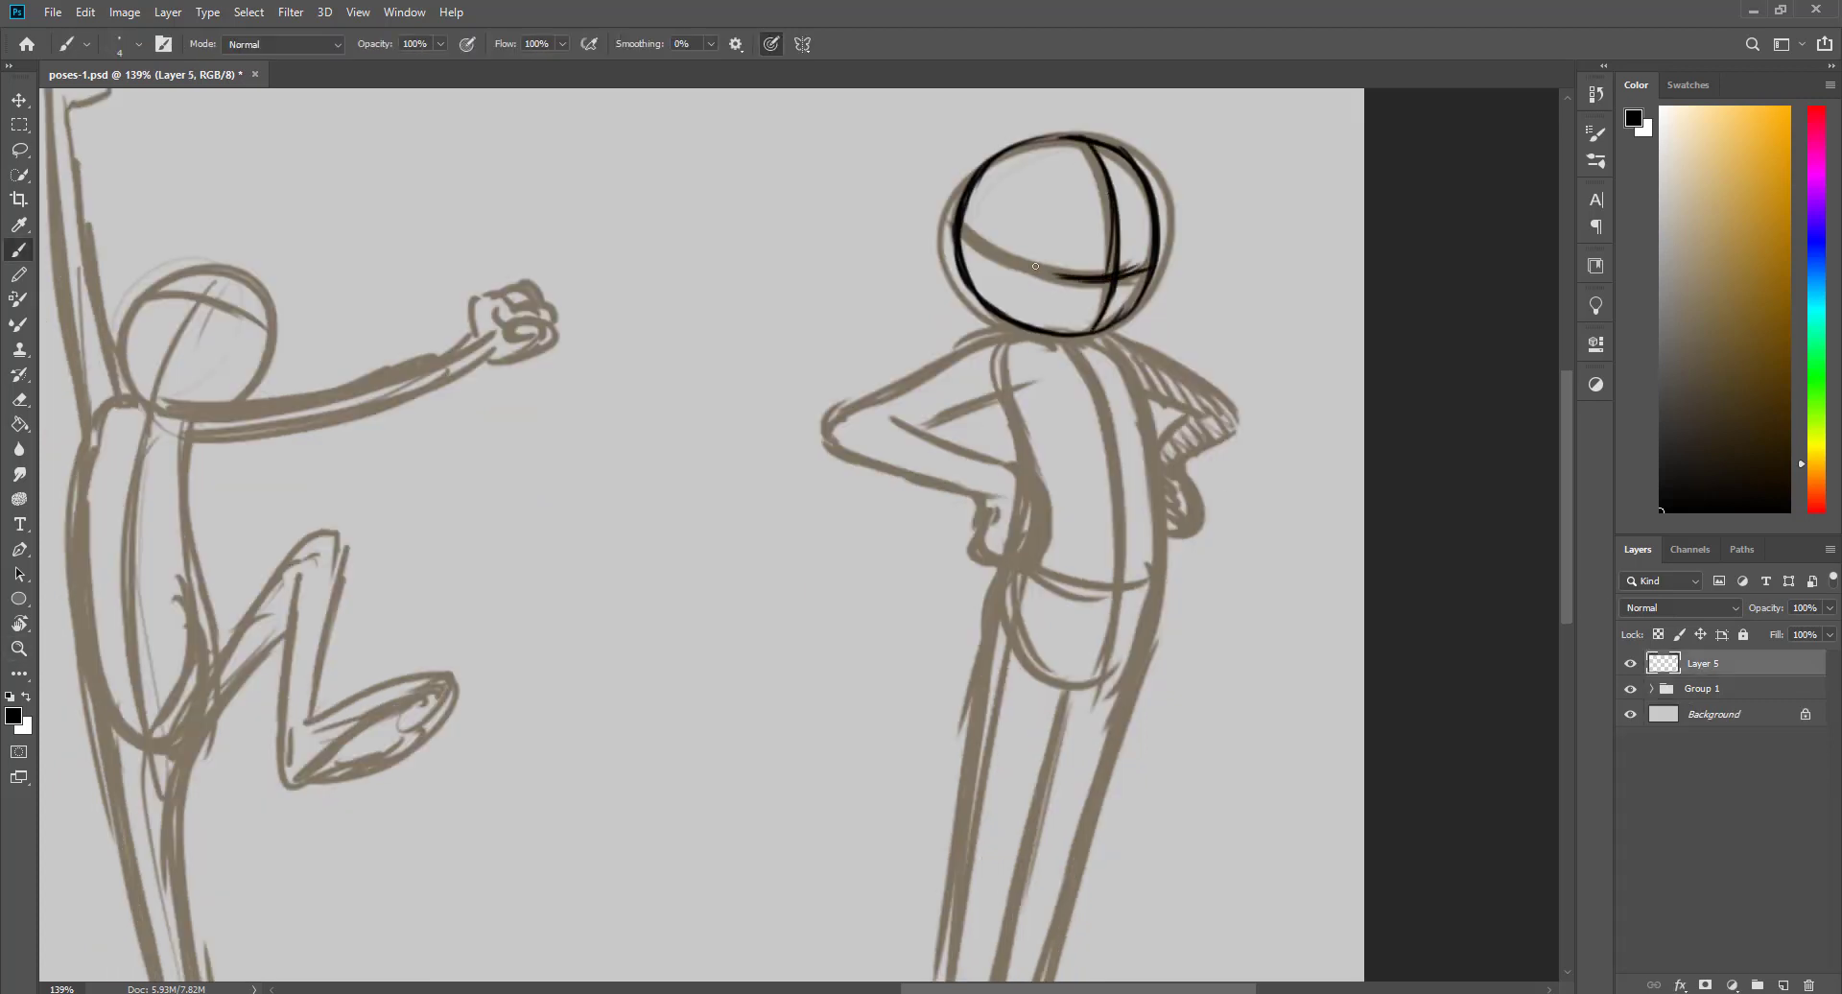
- Ink the standing figure's long back contour in one flowing line from the neck down to the ankle
mouse_move(1099, 327)
mouse_down()
mouse_move(1152, 404)
mouse_move(1159, 607)
mouse_up()
drag(1179, 643, 1206, 406)
drag(1190, 331, 1144, 526)
drag(1164, 431, 1079, 745)
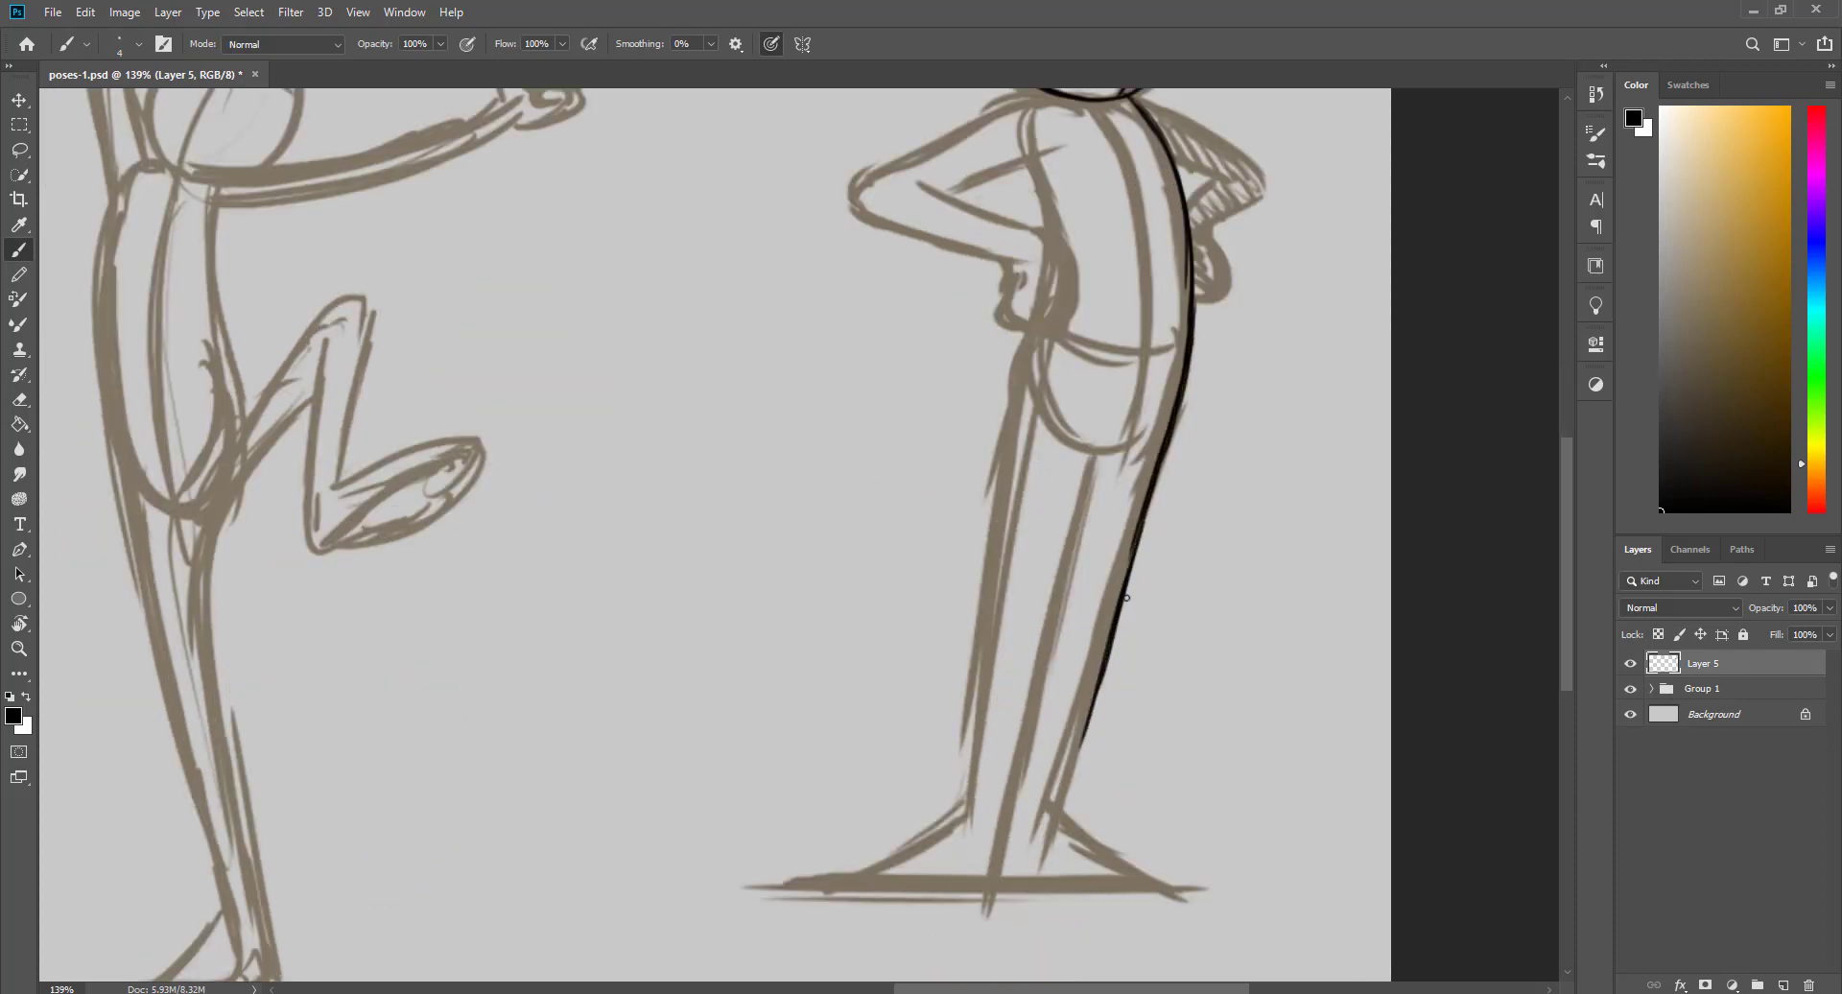
drag(1125, 605, 1061, 811)
- Ink the standing figure's bent arm with its hand on the hip and the adjacent edge of the torso
key(ctrl+0)
key(z)
drag(1441, 486, 1516, 485)
key(b)
mouse_move(1334, 235)
mouse_down()
mouse_move(1123, 312)
mouse_move(1111, 353)
mouse_move(1276, 396)
mouse_move(1333, 438)
mouse_move(1296, 471)
mouse_up()
drag(1298, 408, 1290, 438)
drag(1273, 399, 1303, 469)
drag(1390, 377, 1247, 403)
drag(1075, 353, 1185, 306)
drag(1166, 367, 1173, 391)
drag(1173, 392, 1228, 218)
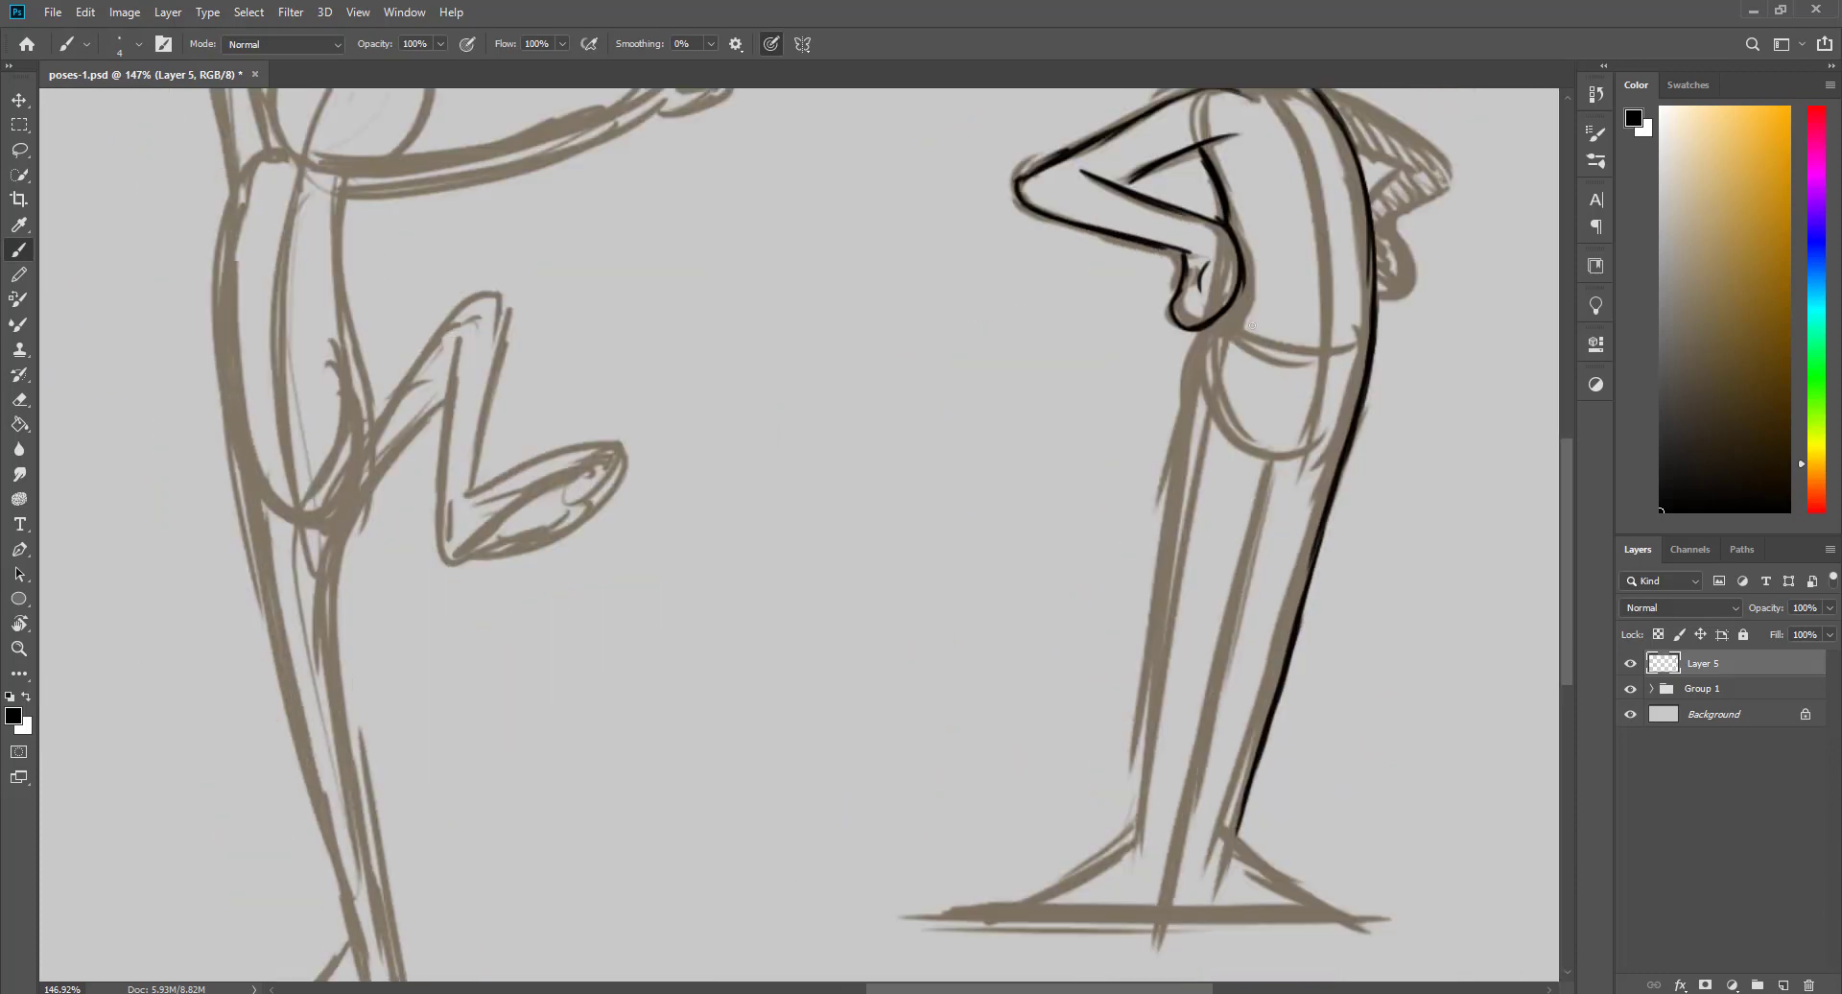
- Ink the standing figure's waistline and pelvis, the remaining leg lines, and both feet with their ground line
mouse_move(1211, 327)
mouse_down()
mouse_move(1134, 829)
mouse_move(1247, 457)
mouse_move(1368, 363)
mouse_move(1370, 334)
mouse_up()
drag(1274, 456, 1160, 912)
mouse_move(1235, 829)
mouse_down()
mouse_move(1379, 919)
mouse_move(1341, 757)
mouse_up()
mouse_move(1099, 756)
mouse_down()
mouse_move(934, 751)
mouse_move(1328, 757)
mouse_up()
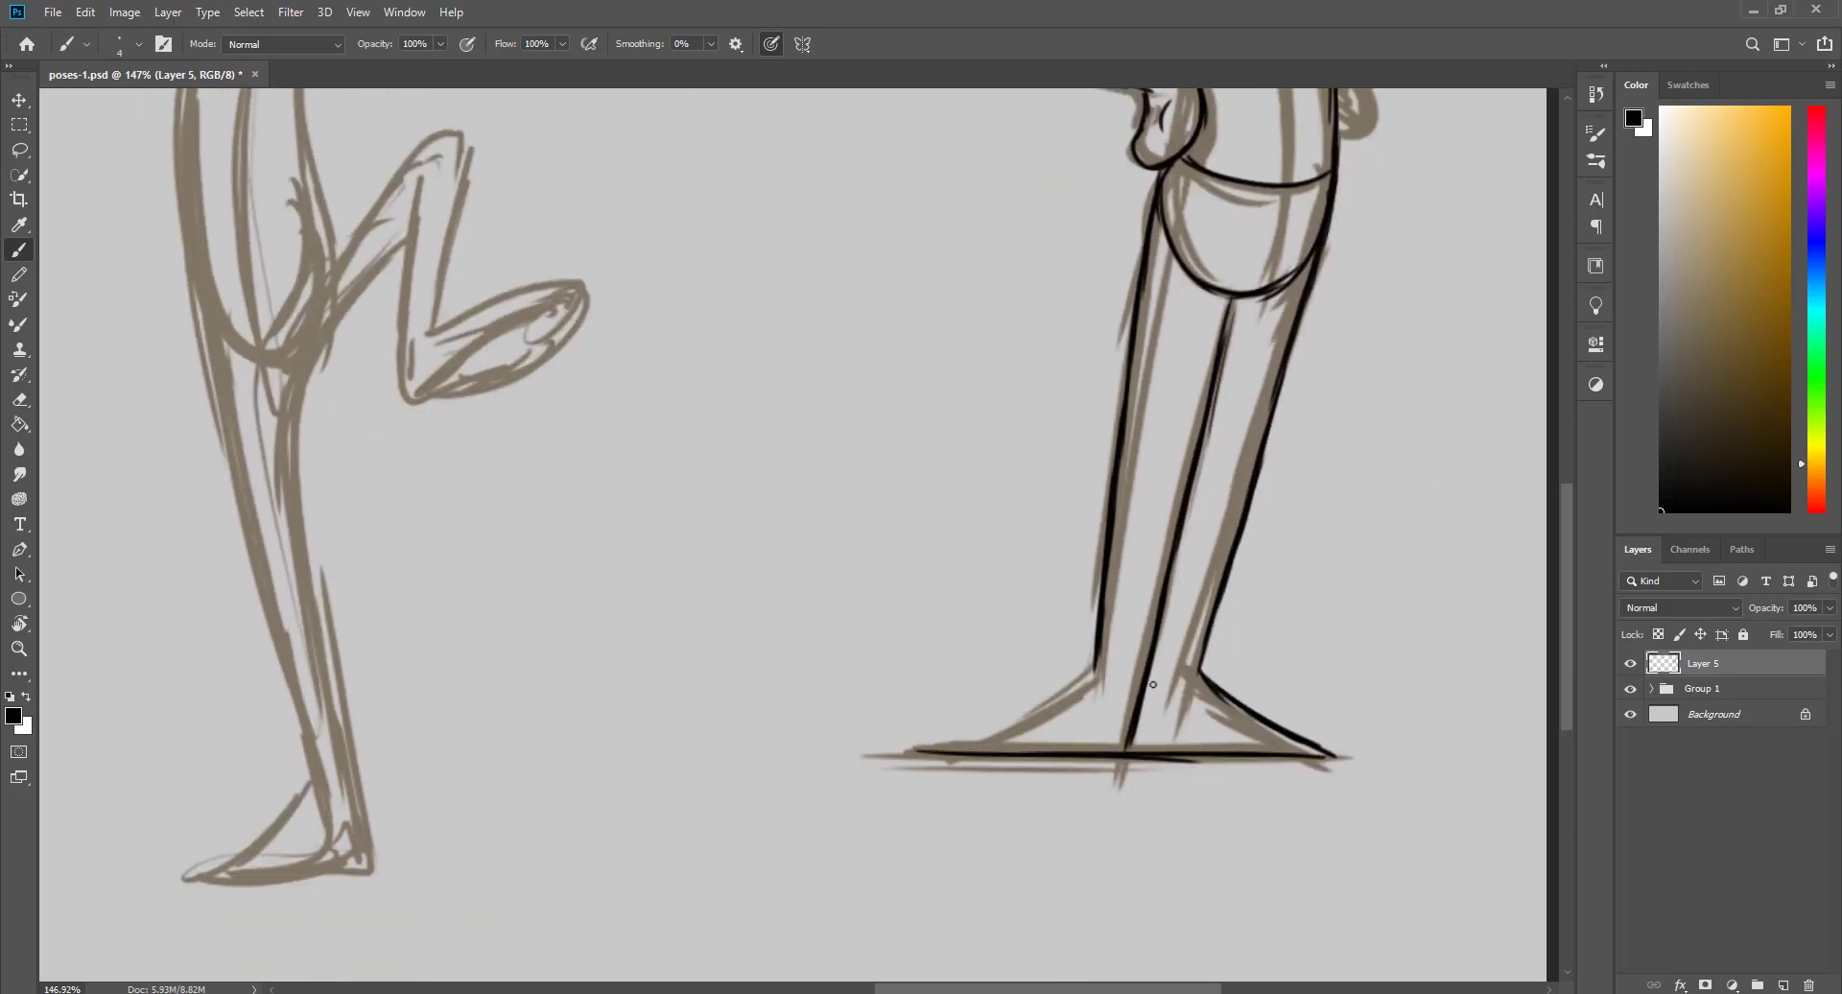
drag(1095, 669, 949, 756)
drag(1201, 671, 1337, 758)
- Hide the sketch group to check the standing figure's line art on its own, and show the group again
key(z)
drag(1321, 630, 1180, 633)
click(1631, 690)
drag(1083, 528, 1159, 531)
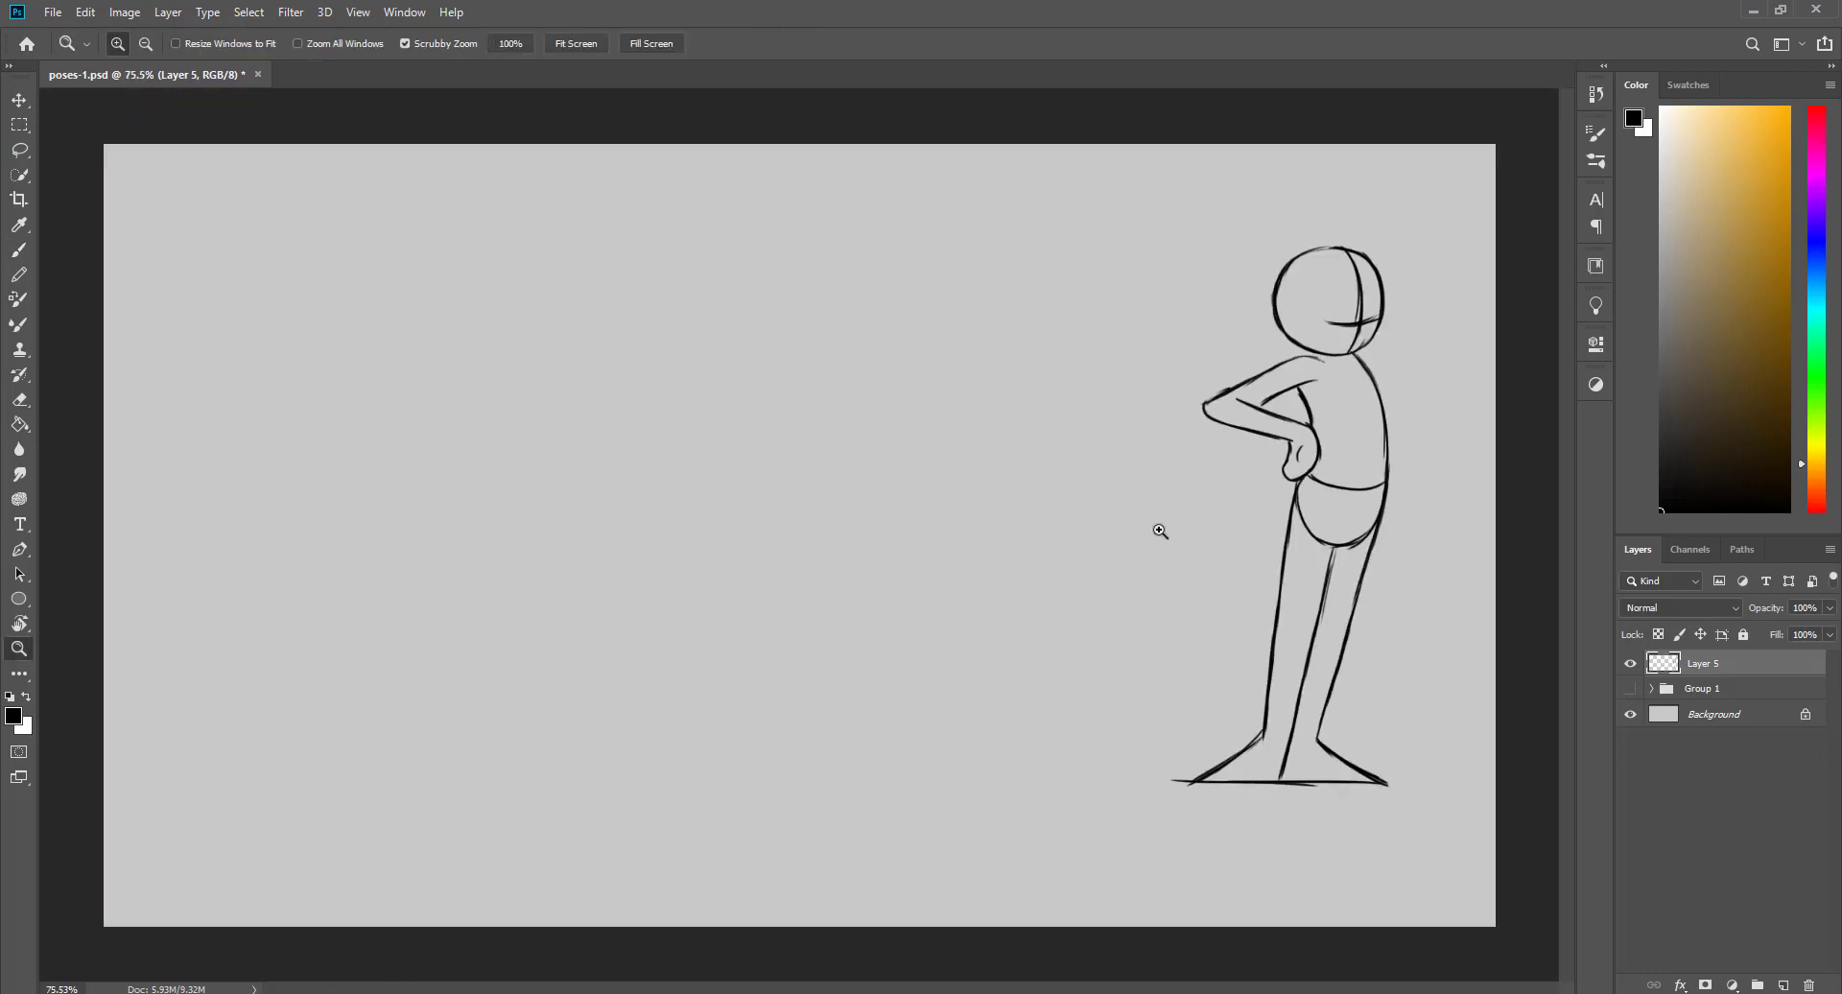
click(1632, 689)
- Continue inking the standing figure's remaining upper-body lines over the faded sketch
mouse_move(1342, 412)
mouse_down()
mouse_move(1402, 456)
mouse_move(1160, 428)
mouse_up()
key(b)
mouse_move(1122, 250)
mouse_down()
mouse_move(1307, 365)
mouse_move(1238, 413)
mouse_up()
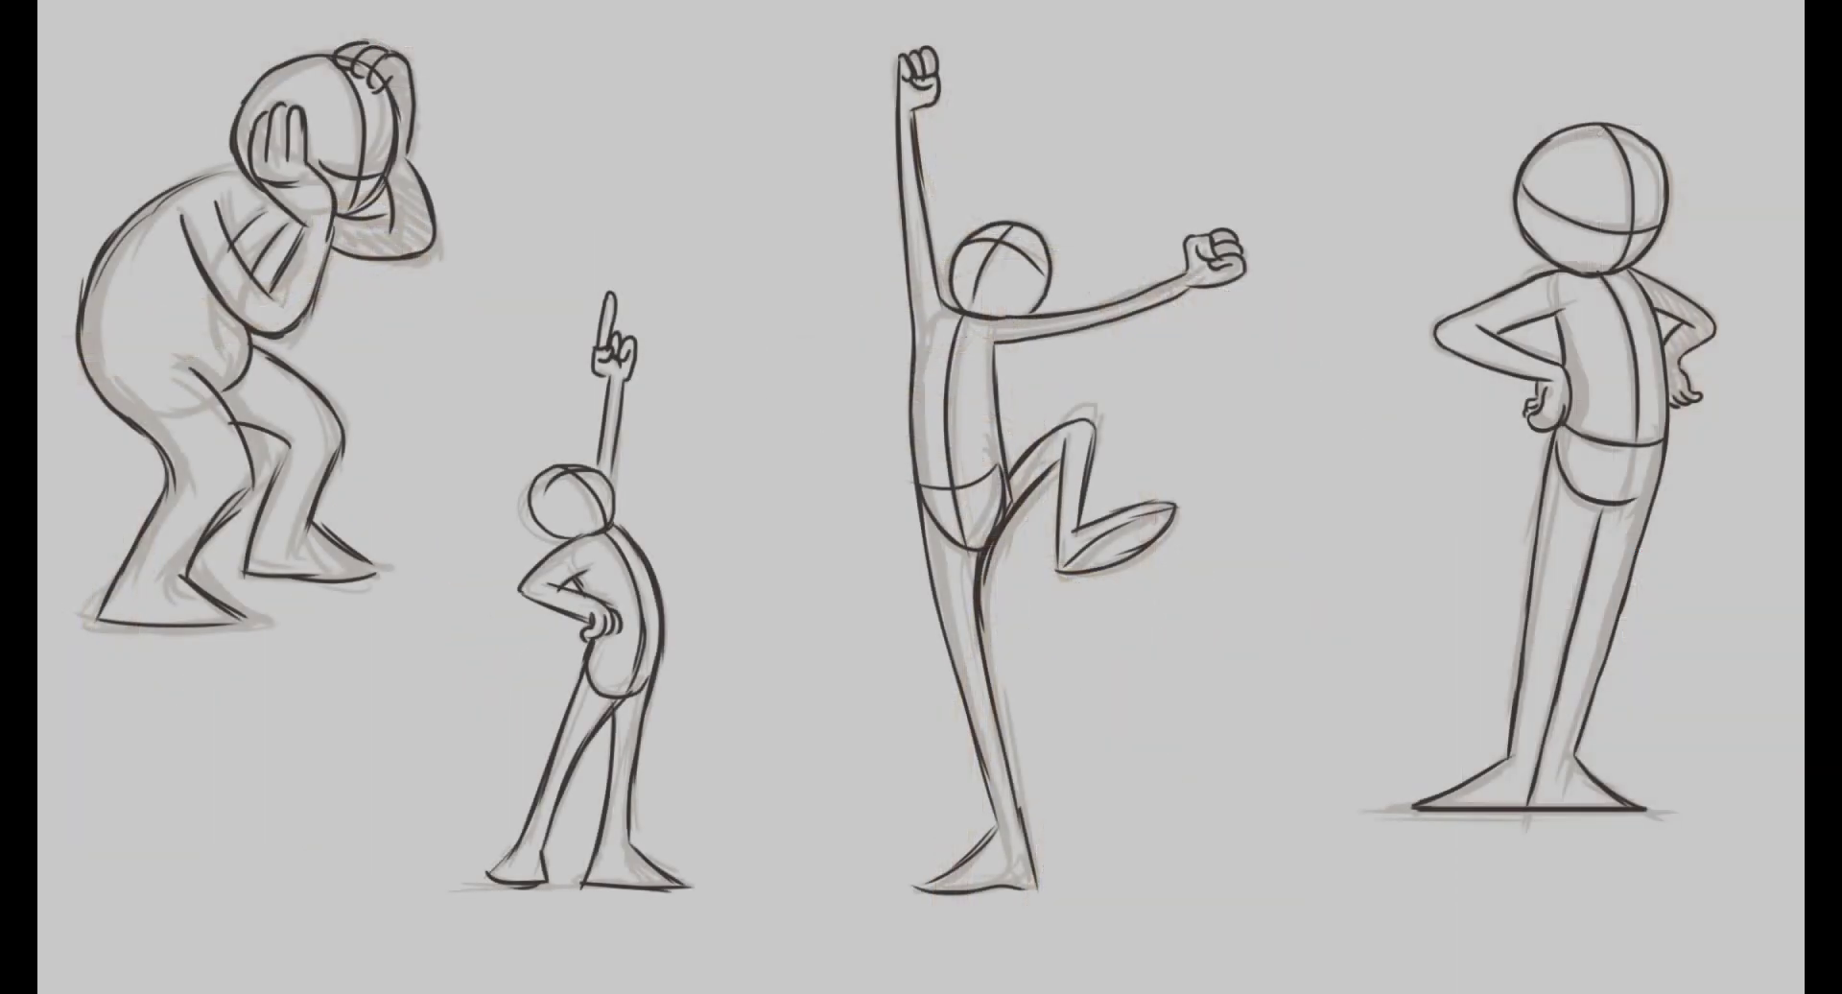